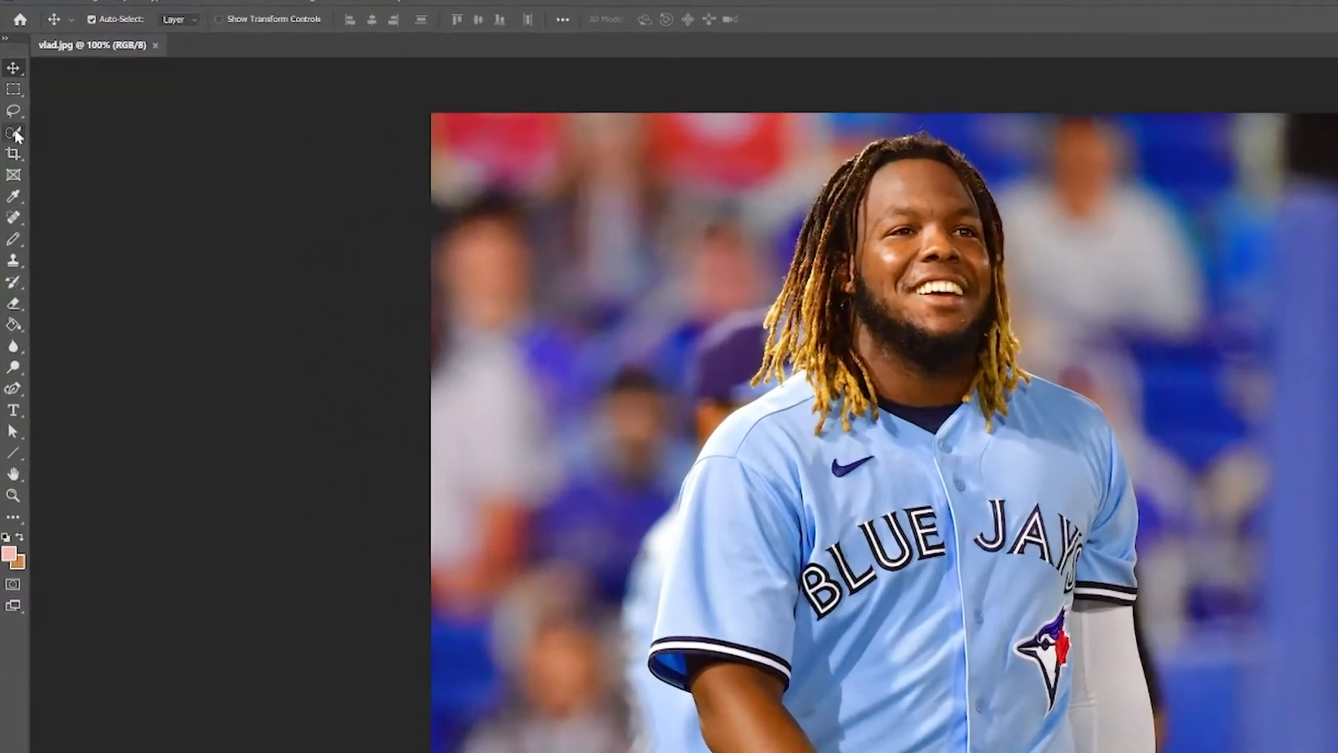
Step: Switch to the Quick Selection Tool from the Object Selection flyout
{"action": "left_click", "coordinate": [15, 134]}
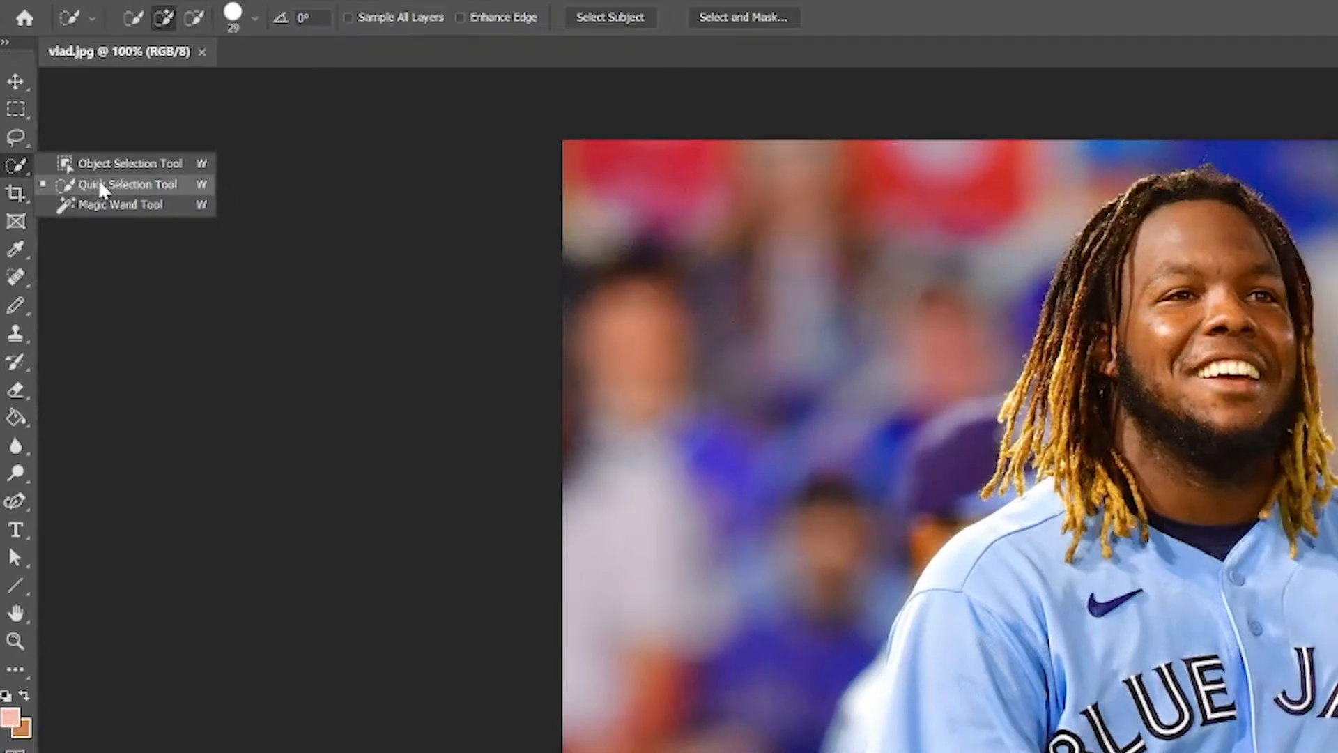
{"action": "left_click", "coordinate": [103, 187]}
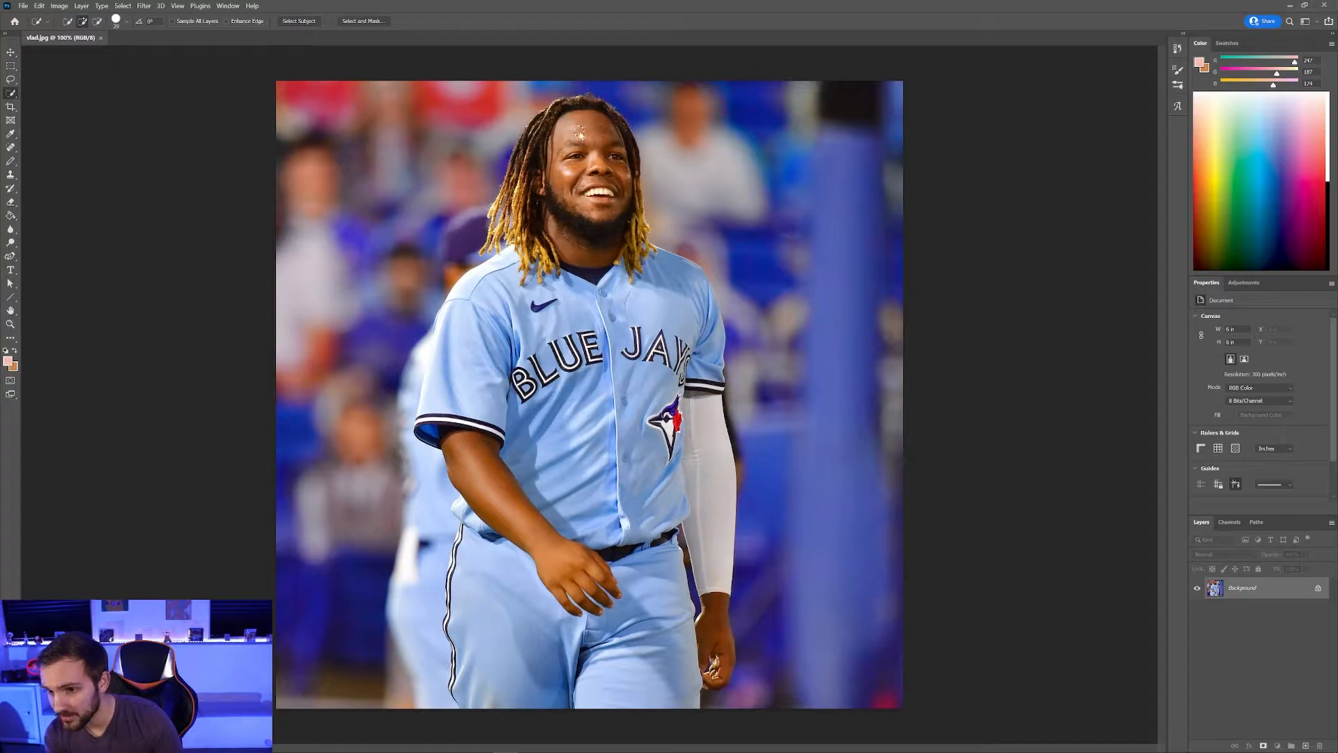
Step: Quick-select the player's face, jersey, pants, right sleeve, hair and left sleeve
{"action": "left_click", "coordinate": [580, 132]}
{"action": "mouse_move", "coordinate": [612, 155]}
{"action": "left_mouse_down"}
{"action": "mouse_move", "coordinate": [561, 359]}
{"action": "mouse_move", "coordinate": [593, 604]}
{"action": "left_mouse_up"}
{"action": "mouse_move", "coordinate": [645, 502]}
{"action": "left_mouse_down"}
{"action": "mouse_move", "coordinate": [649, 349]}
{"action": "mouse_move", "coordinate": [701, 328]}
{"action": "mouse_move", "coordinate": [714, 544]}
{"action": "left_mouse_up"}
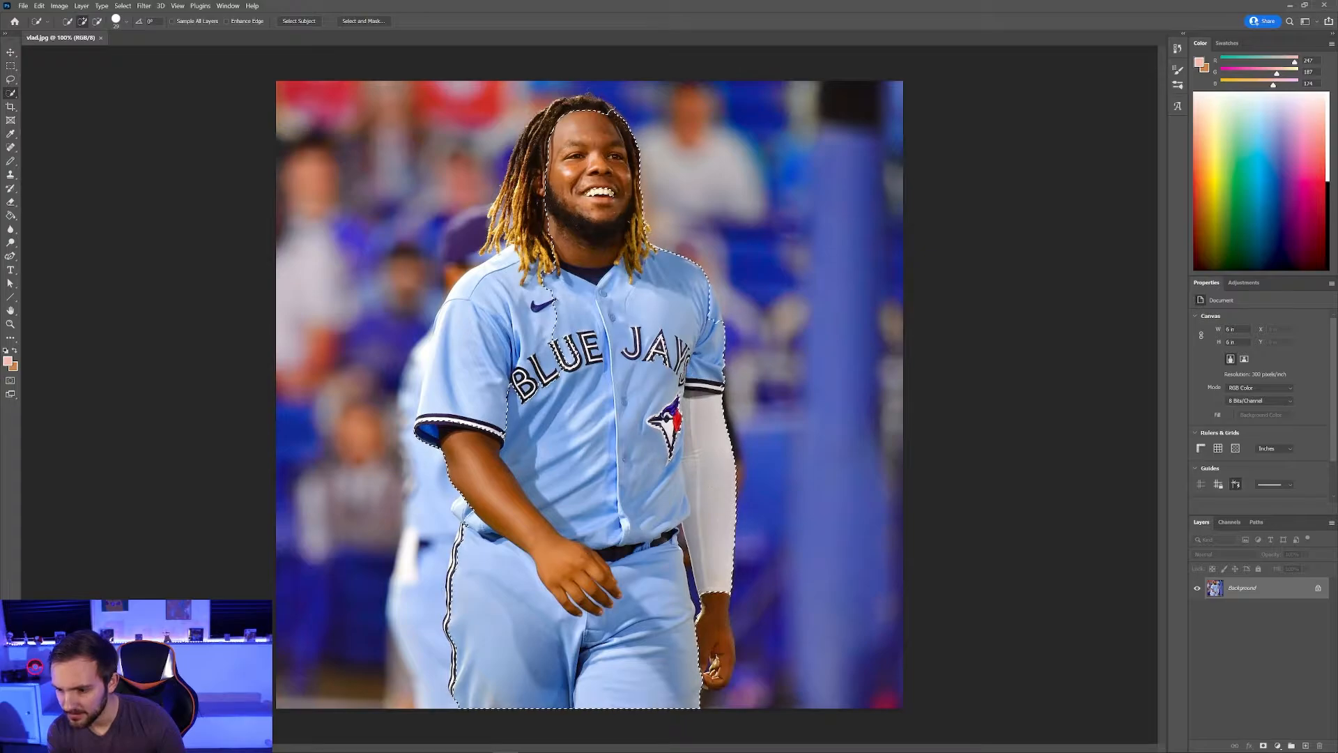
{"action": "left_click_drag", "start_coordinate": [533, 164], "coordinate": [464, 362]}
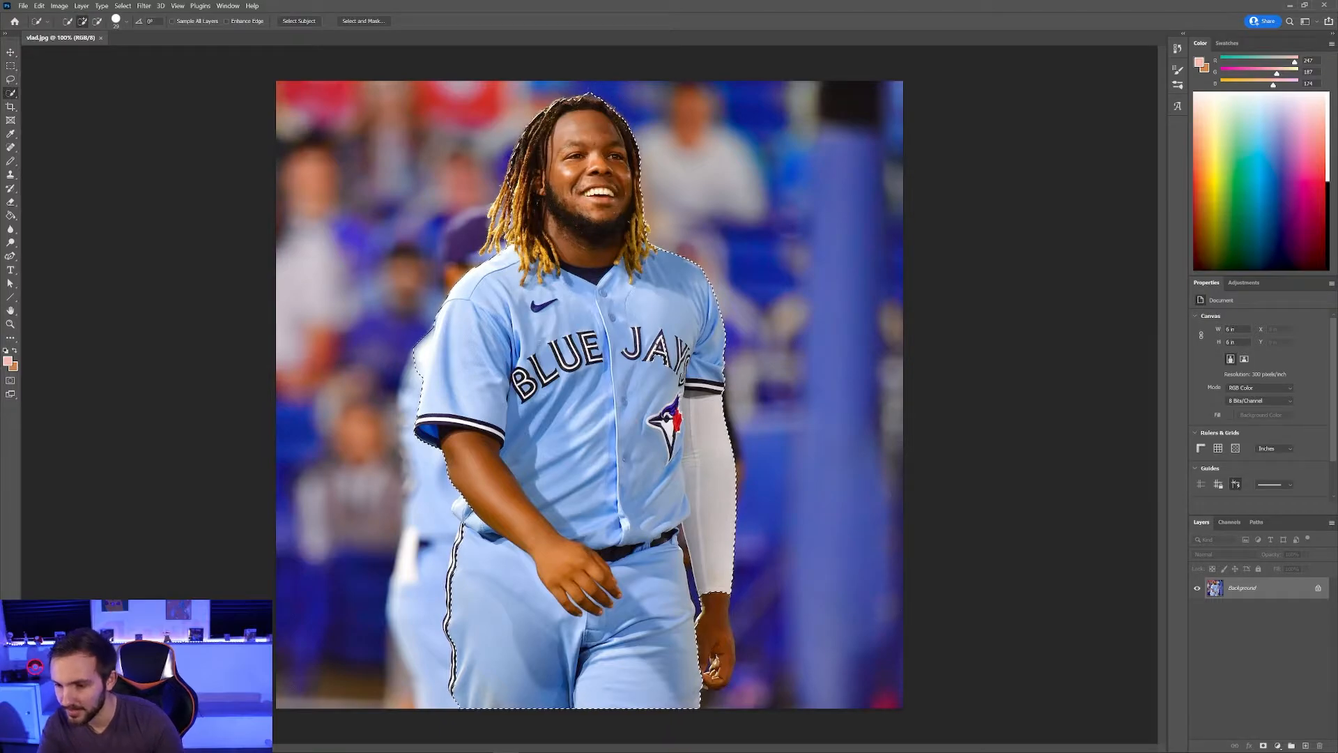
Step: Zoom in on the fist and add the curled fingers to the player selection
{"action": "scroll", "coordinate": [657, 363], "scroll_direction": "up", "scroll_amount": 5}
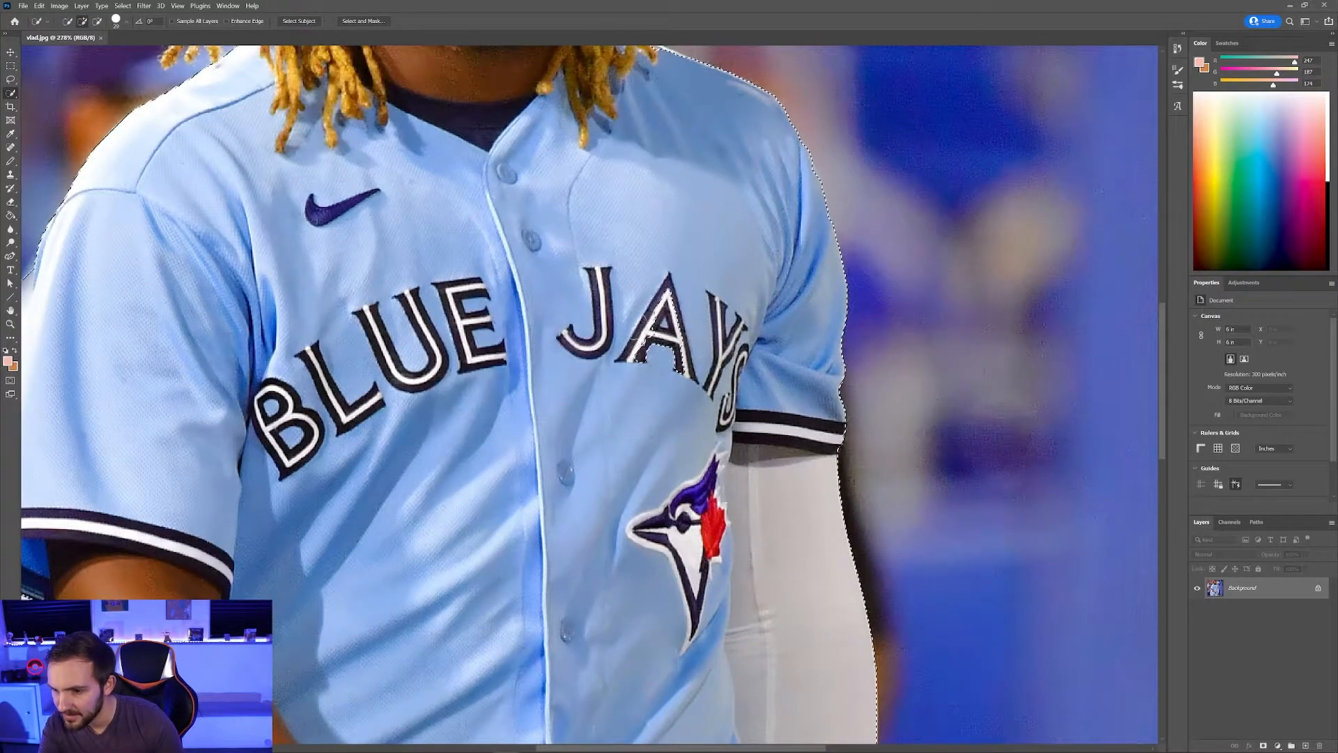
{"action": "scroll", "coordinate": [652, 355], "scroll_direction": "down", "scroll_amount": 1}
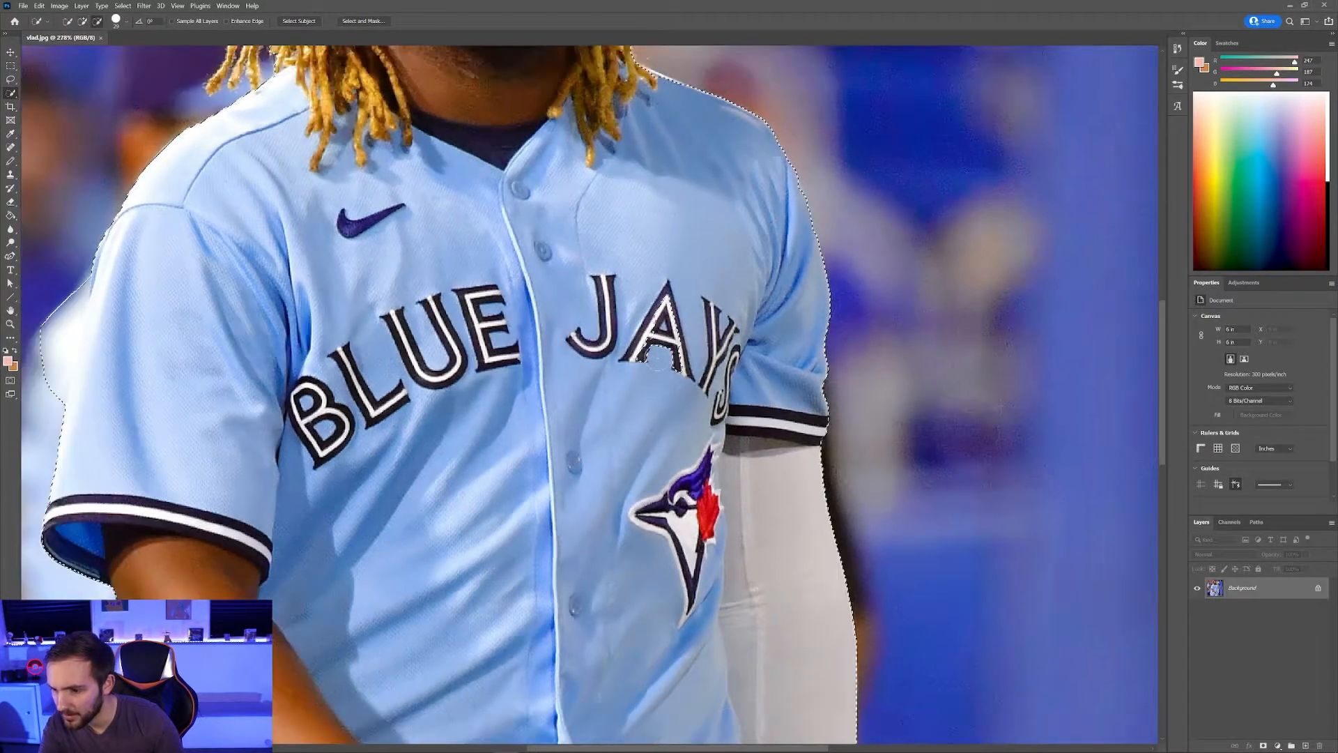
{"action": "scroll", "coordinate": [655, 358], "scroll_direction": "up", "scroll_amount": 3}
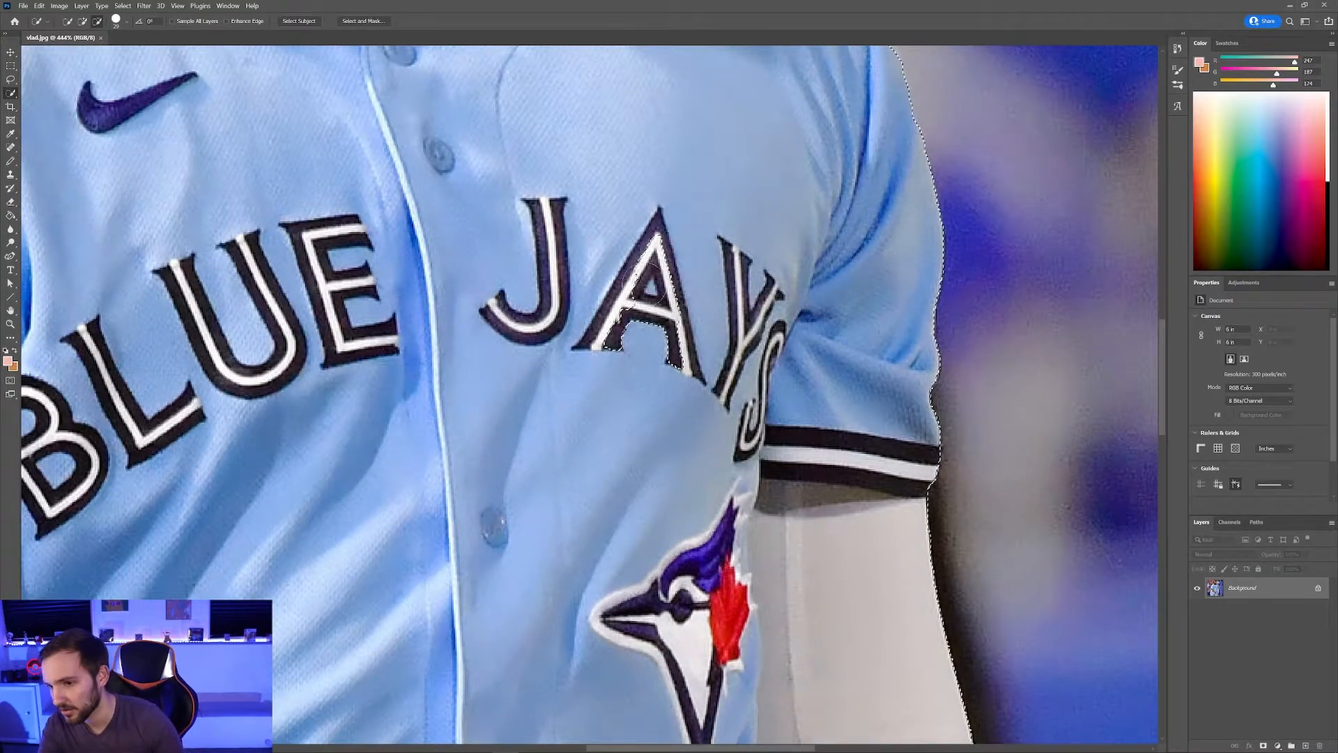
{"action": "scroll", "coordinate": [647, 279], "scroll_direction": "down", "scroll_amount": 3}
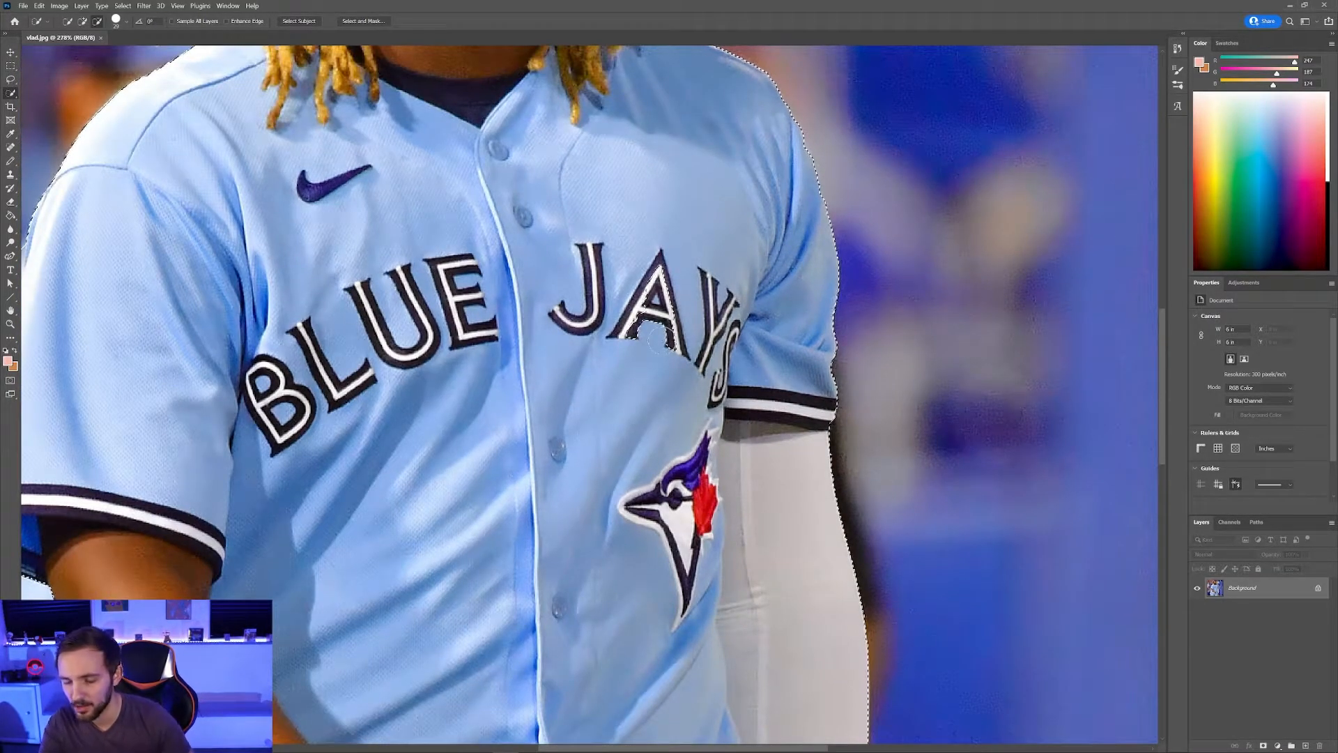
{"action": "scroll", "coordinate": [660, 340], "scroll_direction": "down", "scroll_amount": 8}
{"action": "scroll", "coordinate": [627, 450], "scroll_direction": "up", "scroll_amount": 4}
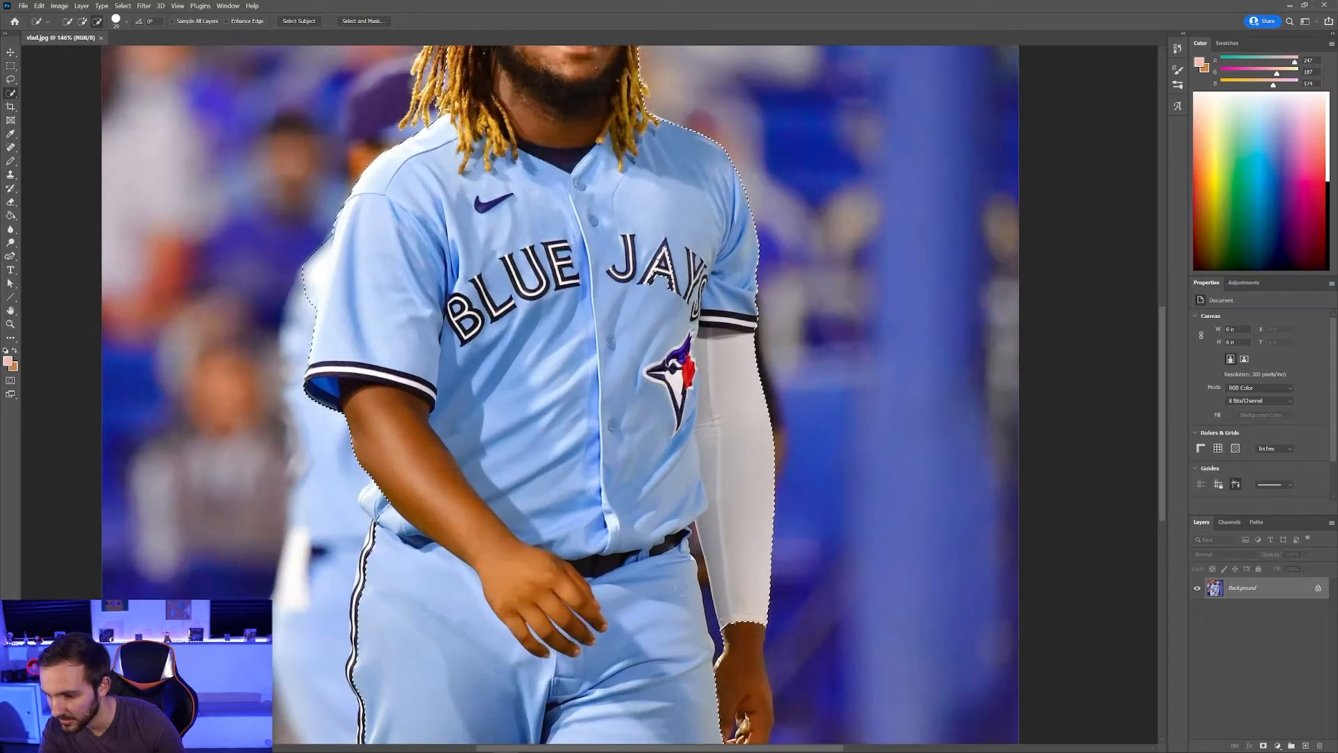
{"action": "scroll", "coordinate": [744, 615], "scroll_direction": "down", "scroll_amount": 3}
{"action": "scroll", "coordinate": [744, 615], "scroll_direction": "up", "scroll_amount": 3}
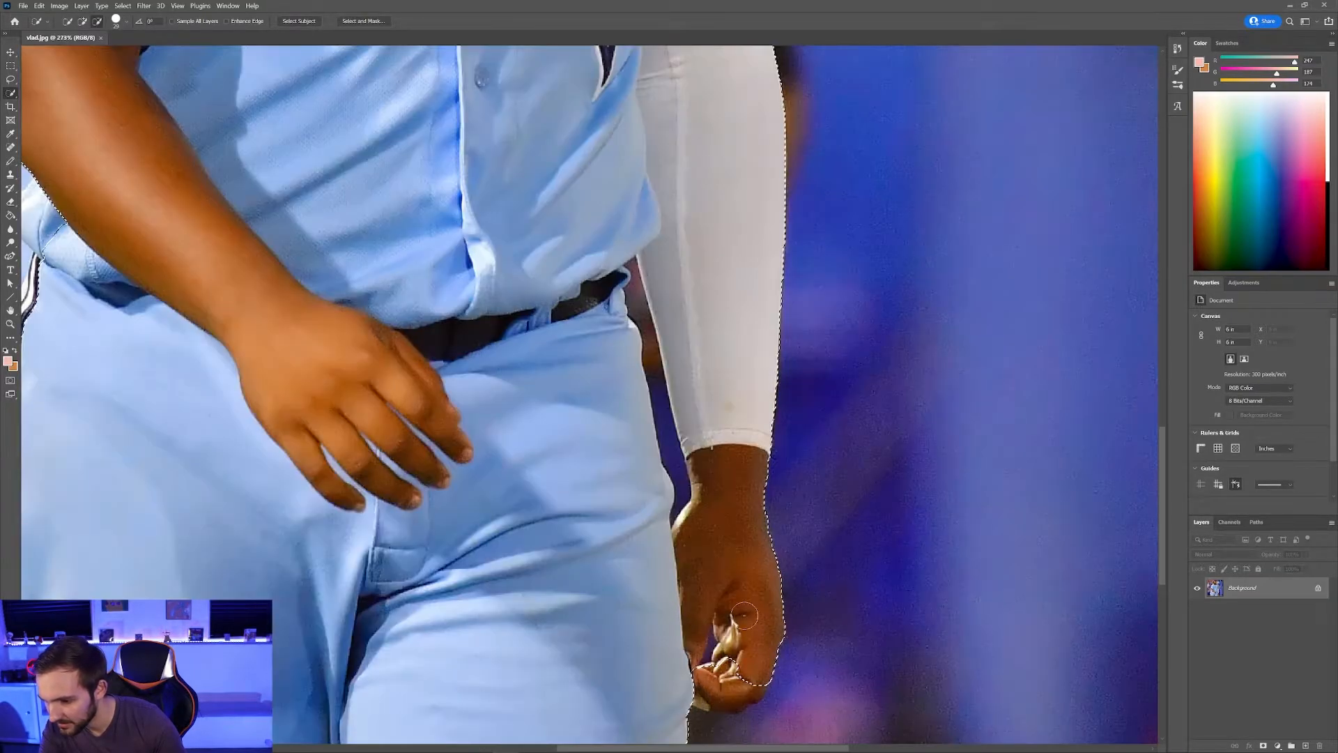
{"action": "left_click_drag", "start_coordinate": [745, 673], "coordinate": [723, 694]}
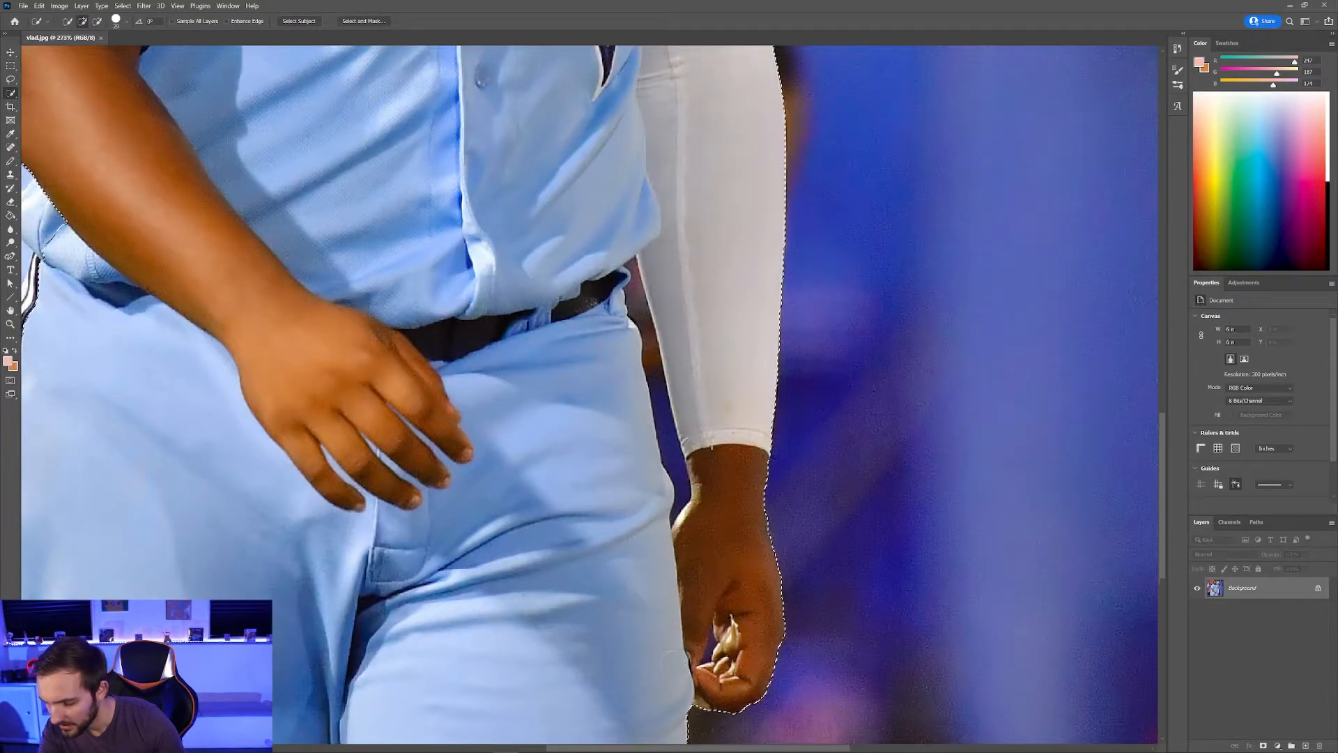
{"action": "scroll", "coordinate": [670, 656], "scroll_direction": "down", "scroll_amount": 5}
{"action": "scroll", "coordinate": [565, 563], "scroll_direction": "up", "scroll_amount": 3}
{"action": "scroll", "coordinate": [565, 562], "scroll_direction": "down", "scroll_amount": 3}
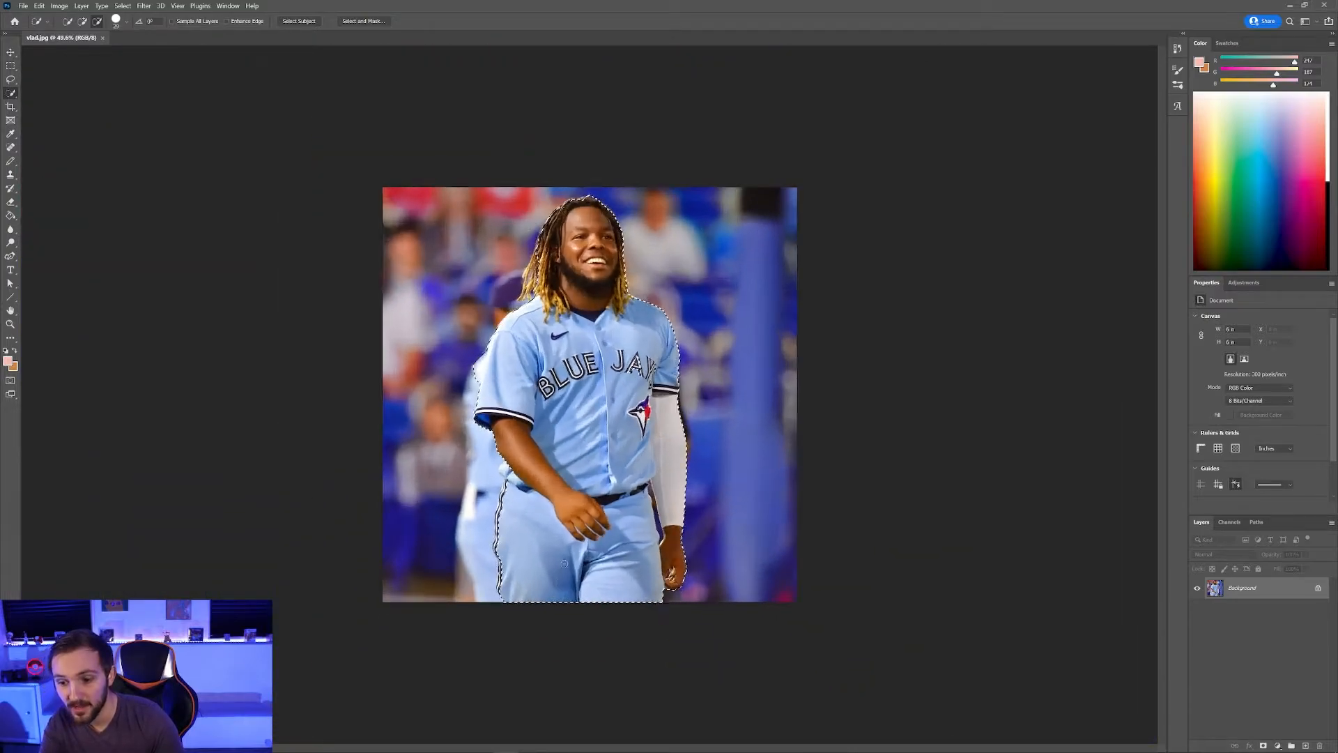
{"action": "scroll", "coordinate": [565, 563], "scroll_direction": "up", "scroll_amount": 2}
{"action": "scroll", "coordinate": [565, 563], "scroll_direction": "down", "scroll_amount": 3}
{"action": "scroll", "coordinate": [565, 563], "scroll_direction": "up", "scroll_amount": 3}
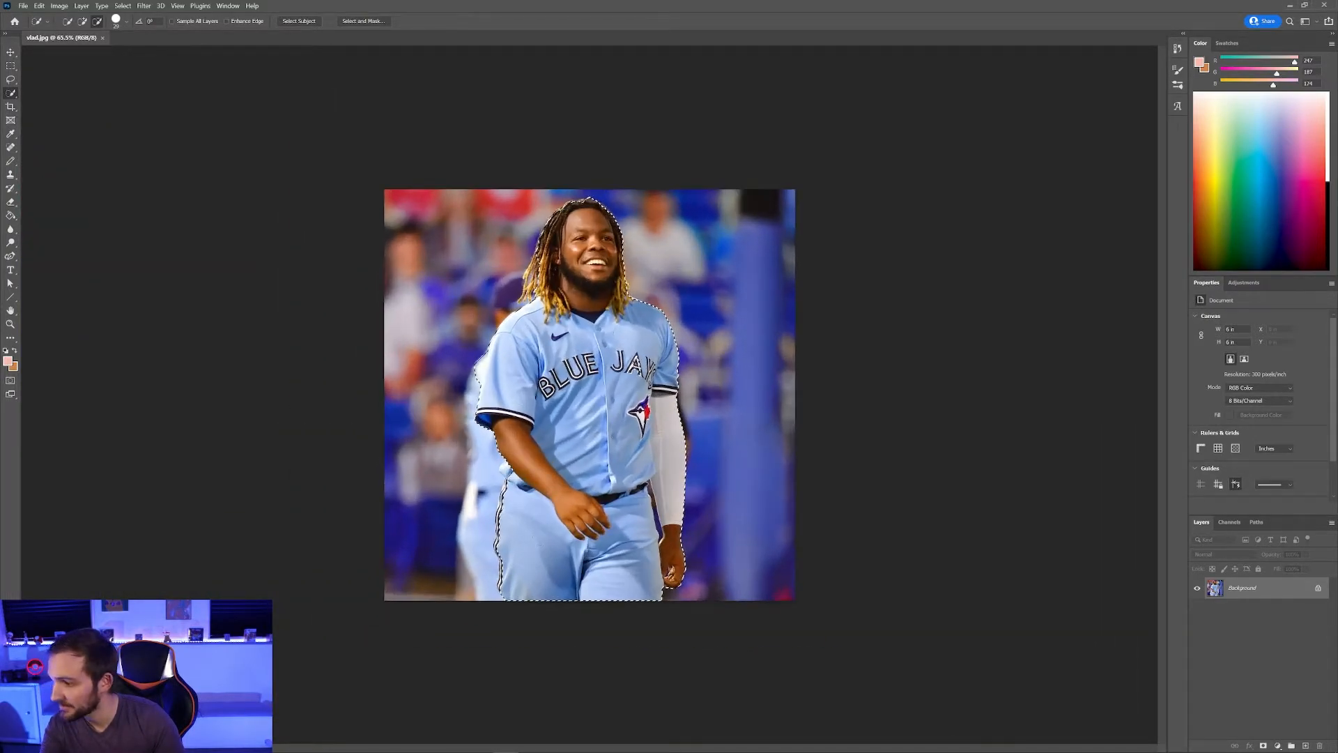
{"action": "scroll", "coordinate": [551, 453], "scroll_direction": "up", "scroll_amount": 5}
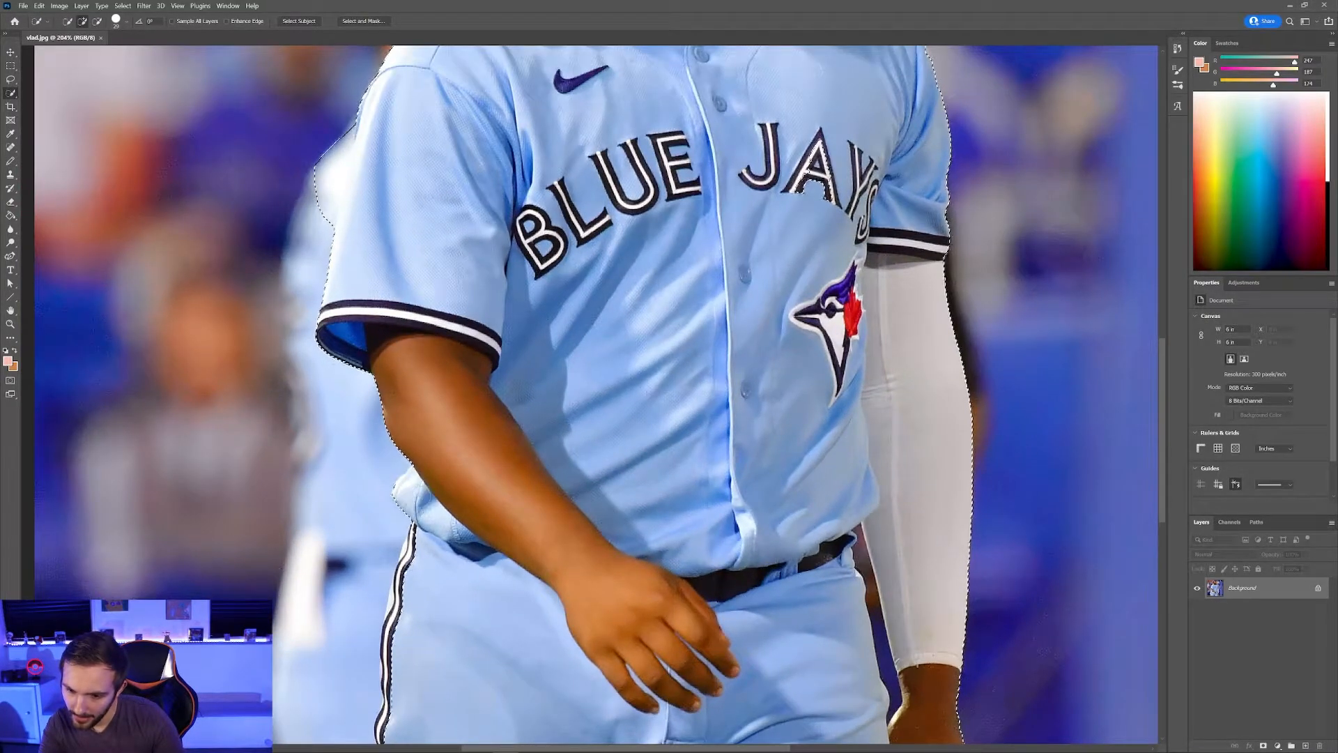
{"action": "scroll", "coordinate": [596, 394], "scroll_direction": "down", "scroll_amount": 2}
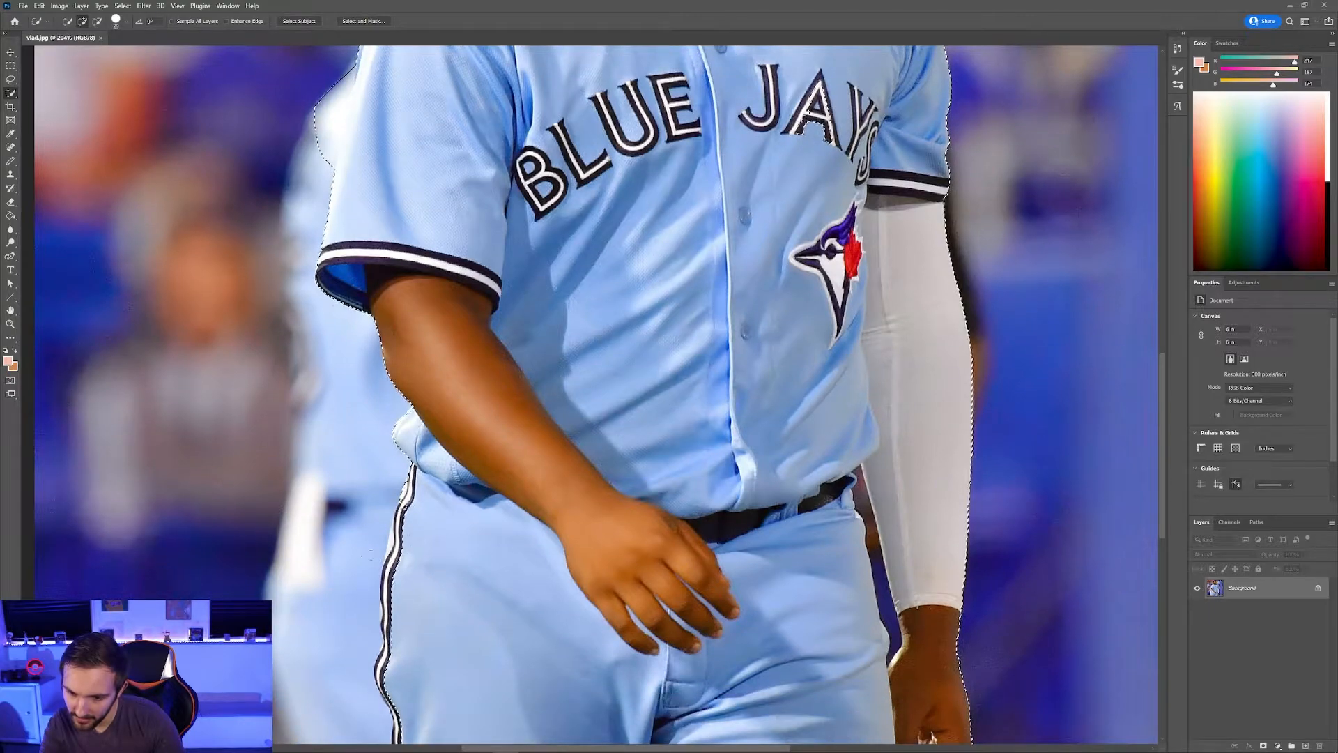
{"action": "scroll", "coordinate": [321, 571], "scroll_direction": "down", "scroll_amount": 1}
{"action": "scroll", "coordinate": [321, 571], "scroll_direction": "up", "scroll_amount": 4}
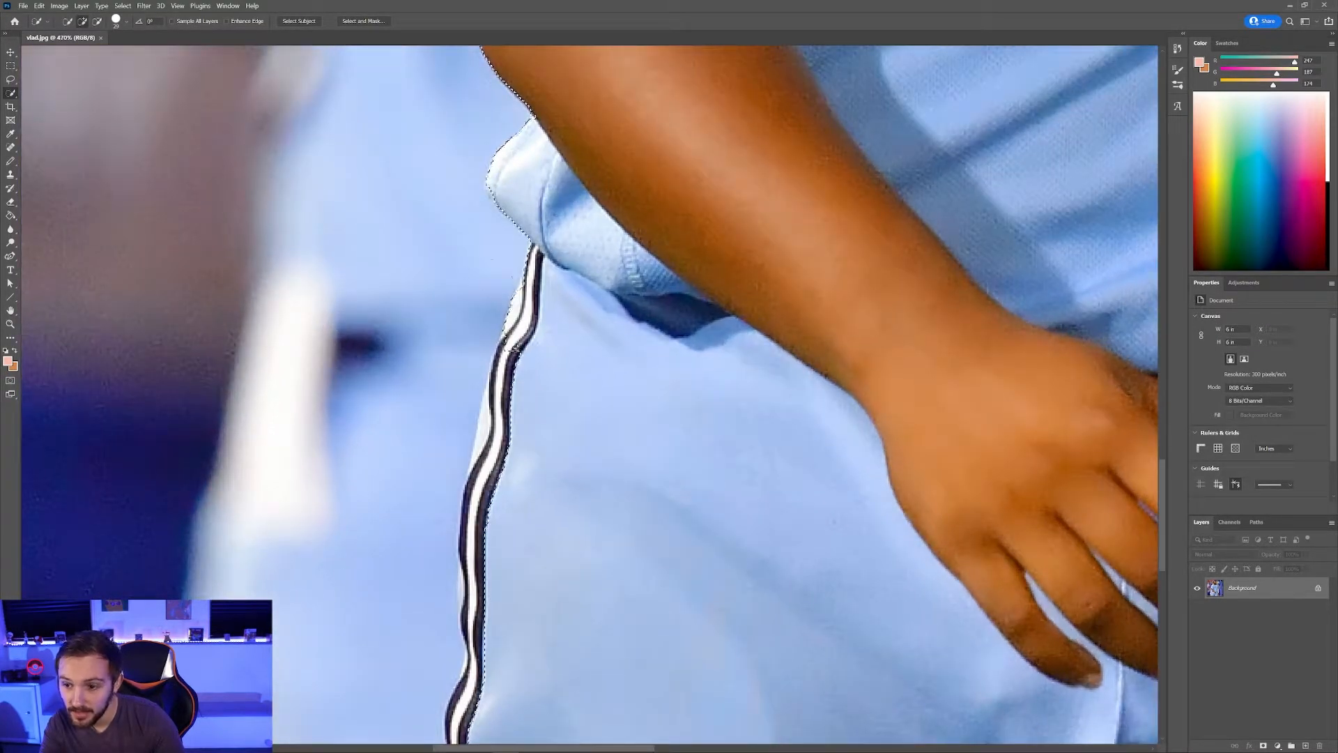
Step: Set the Quick Selection brush size to 14 px and inspect the selection edges
{"action": "left_click", "coordinate": [128, 24]}
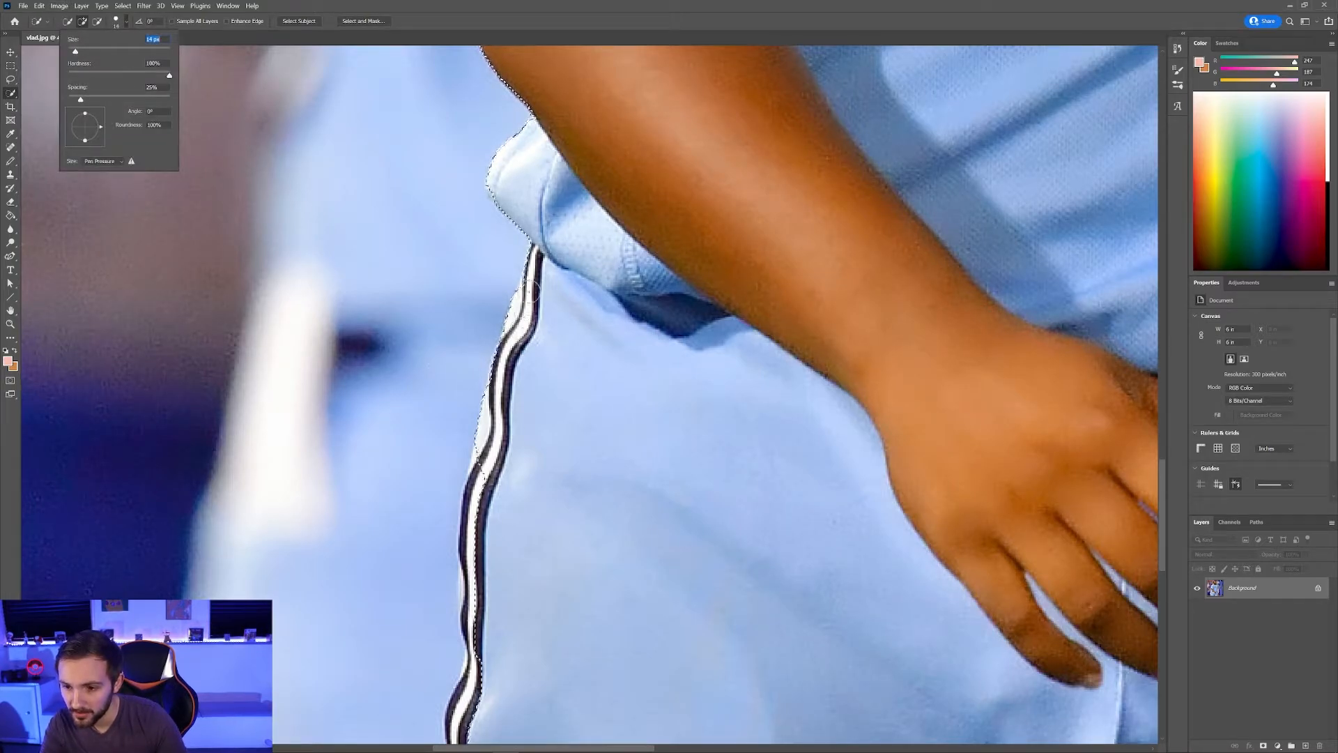
{"action": "key", "text": "Return"}
{"action": "scroll", "coordinate": [484, 422], "scroll_direction": "down", "scroll_amount": 2}
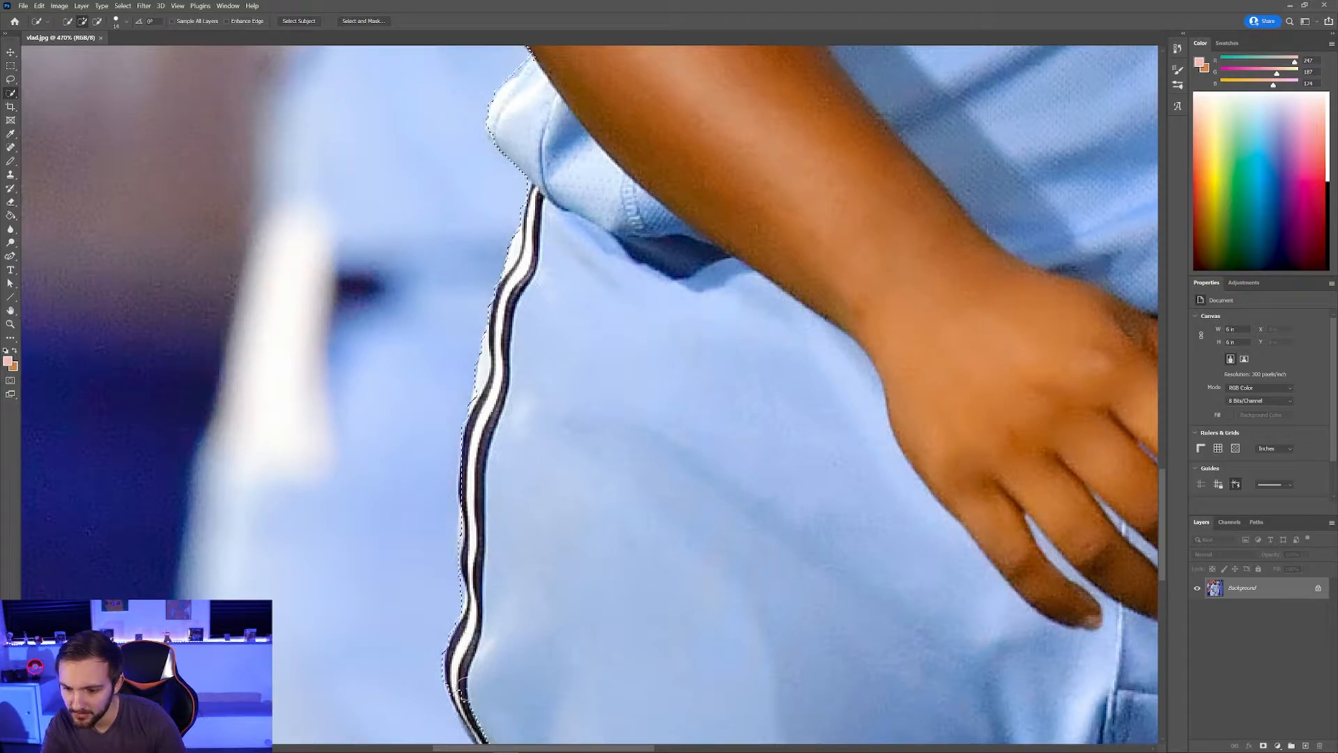
{"action": "scroll", "coordinate": [467, 697], "scroll_direction": "down", "scroll_amount": 9}
{"action": "scroll", "coordinate": [475, 695], "scroll_direction": "down", "scroll_amount": 4}
{"action": "scroll", "coordinate": [484, 693], "scroll_direction": "up", "scroll_amount": 3}
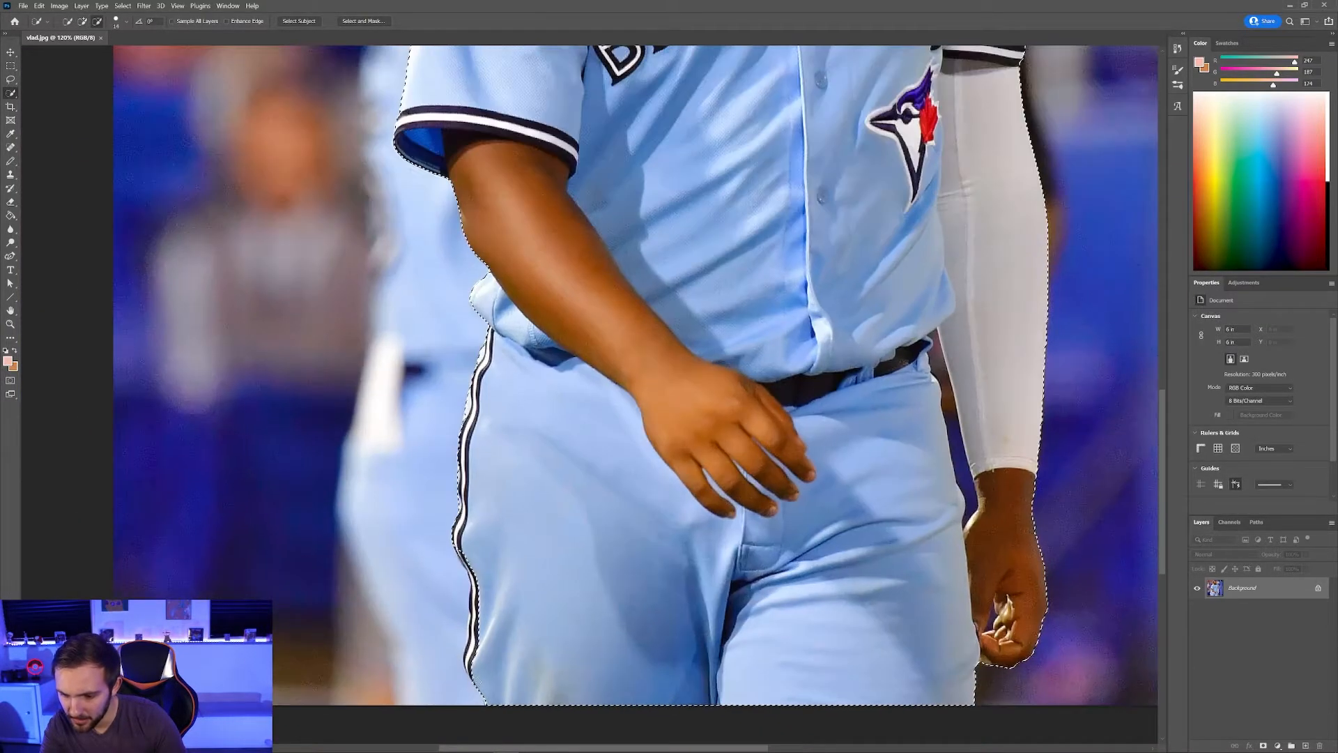
{"action": "scroll", "coordinate": [484, 694], "scroll_direction": "up", "scroll_amount": 4}
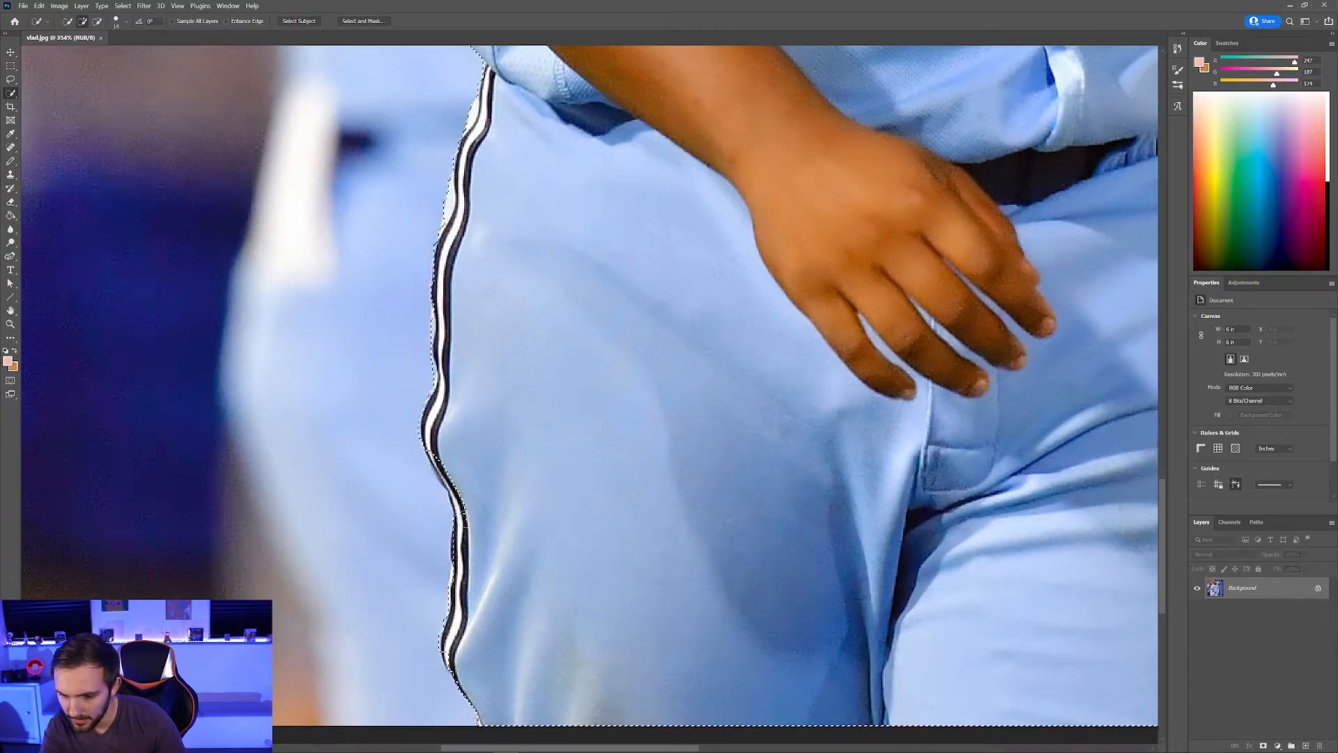
{"action": "scroll", "coordinate": [481, 697], "scroll_direction": "down", "scroll_amount": 3}
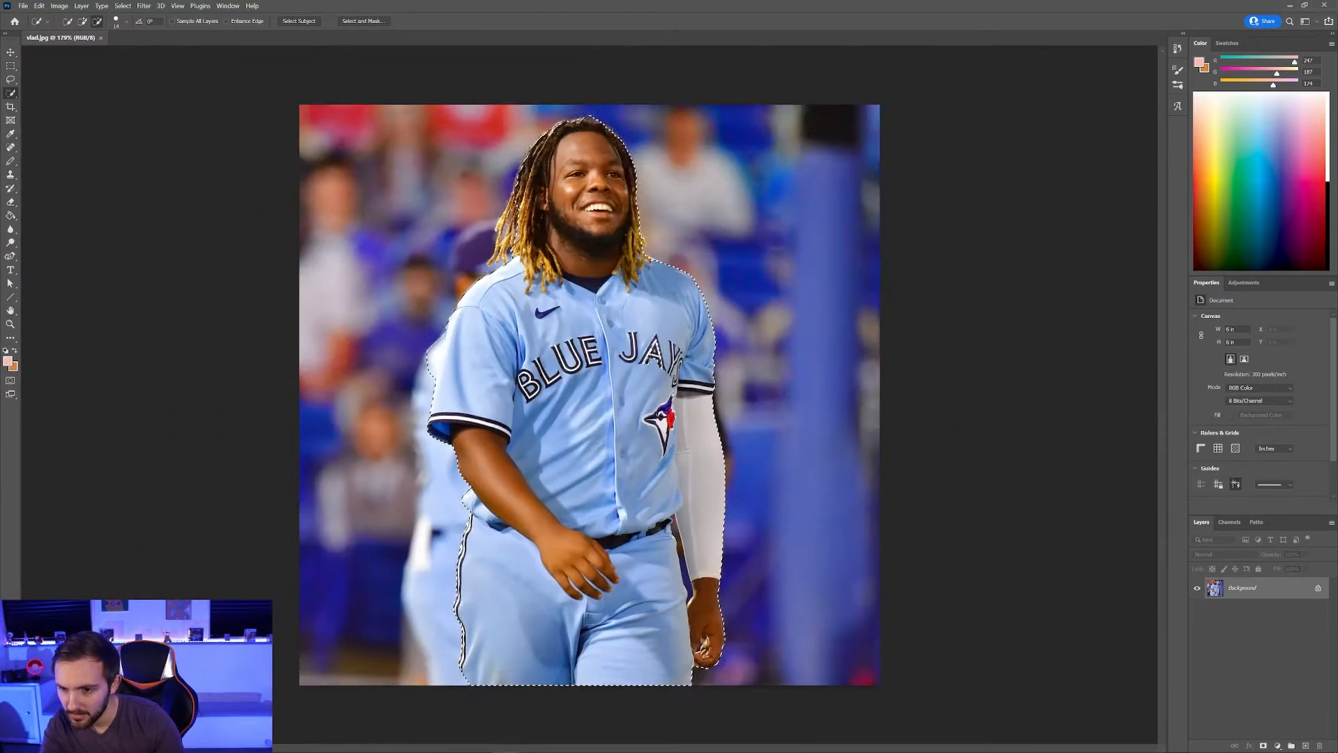
{"action": "scroll", "coordinate": [491, 297], "scroll_direction": "up", "scroll_amount": 3}
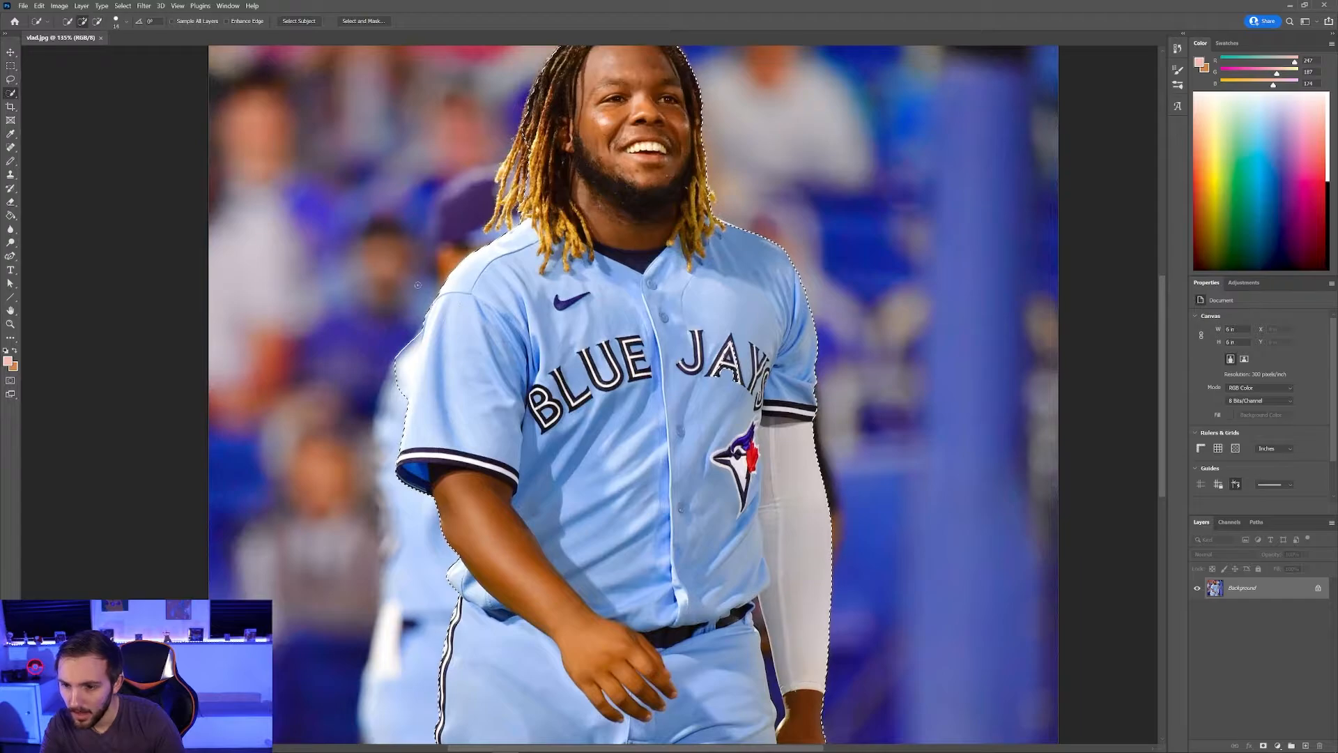
{"action": "scroll", "coordinate": [418, 285], "scroll_direction": "up", "scroll_amount": 3}
{"action": "scroll", "coordinate": [418, 285], "scroll_direction": "up", "scroll_amount": 3}
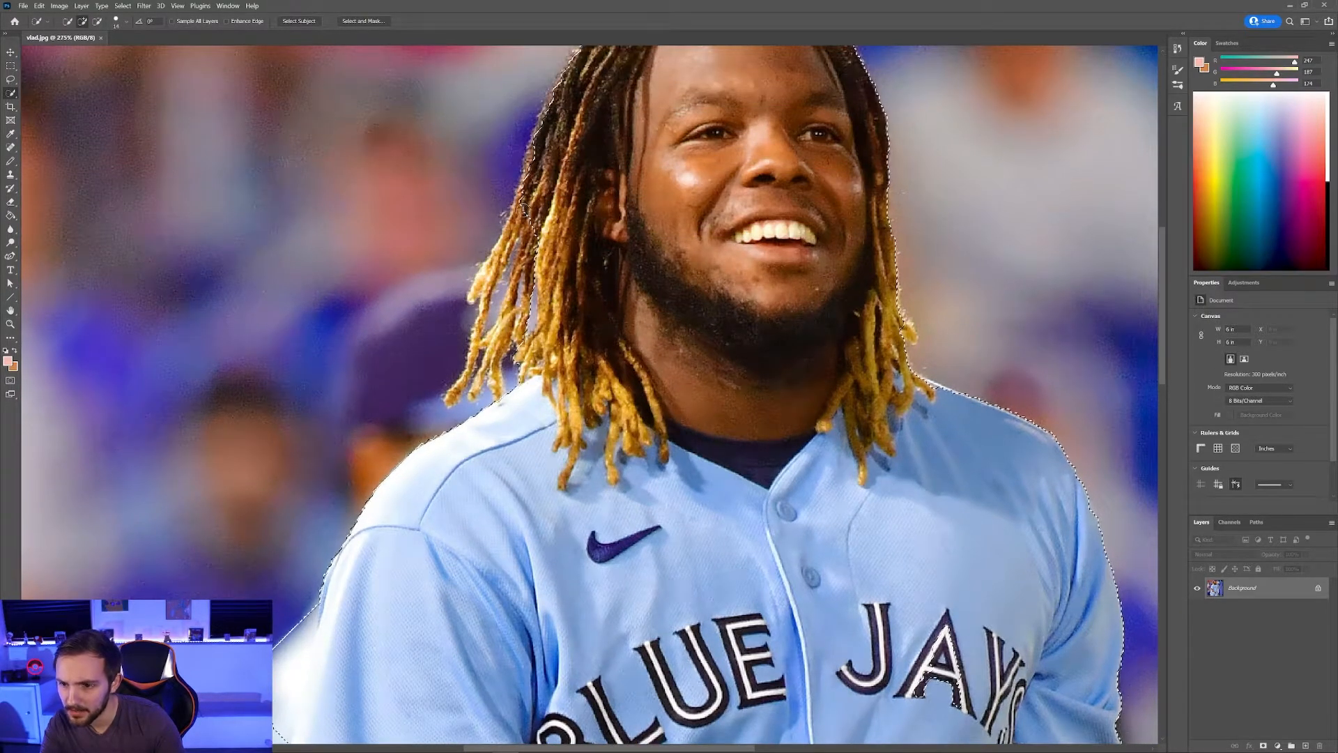
{"action": "scroll", "coordinate": [488, 276], "scroll_direction": "up", "scroll_amount": 5}
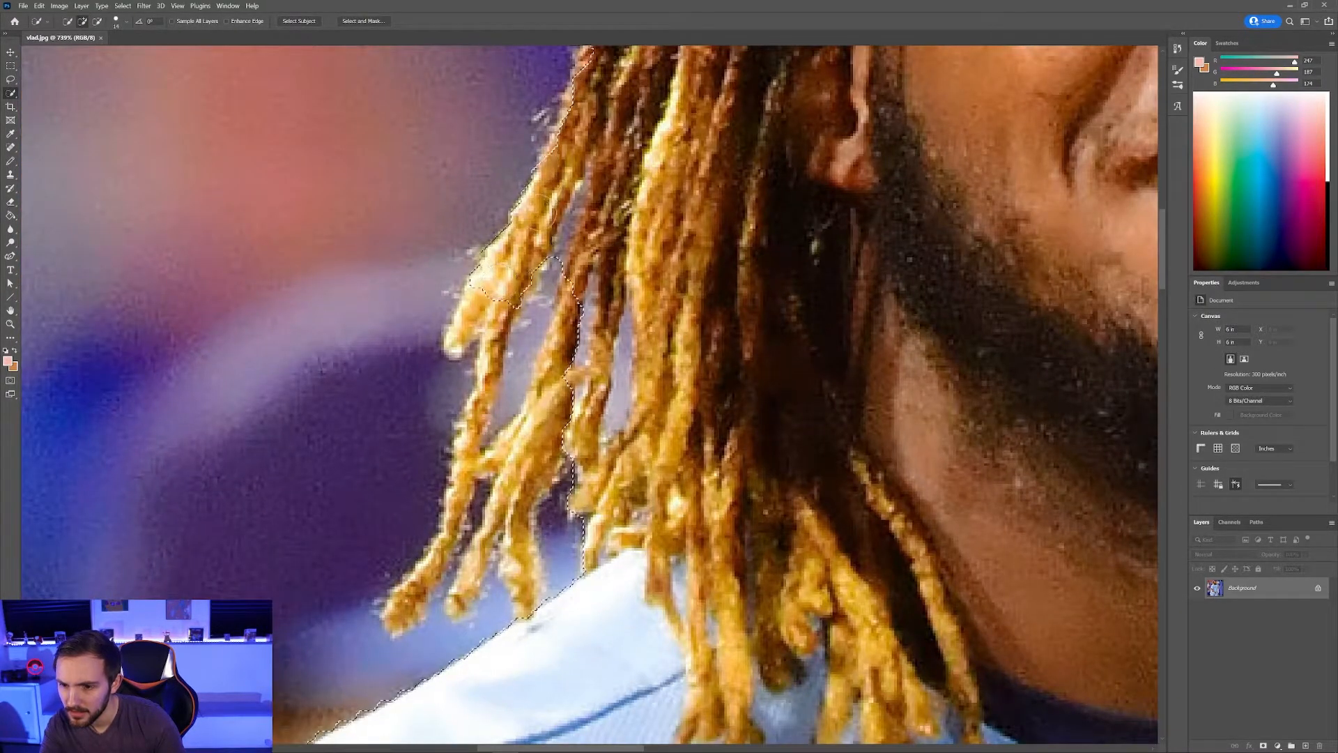
{"action": "left_click_drag", "start_coordinate": [534, 213], "coordinate": [474, 324]}
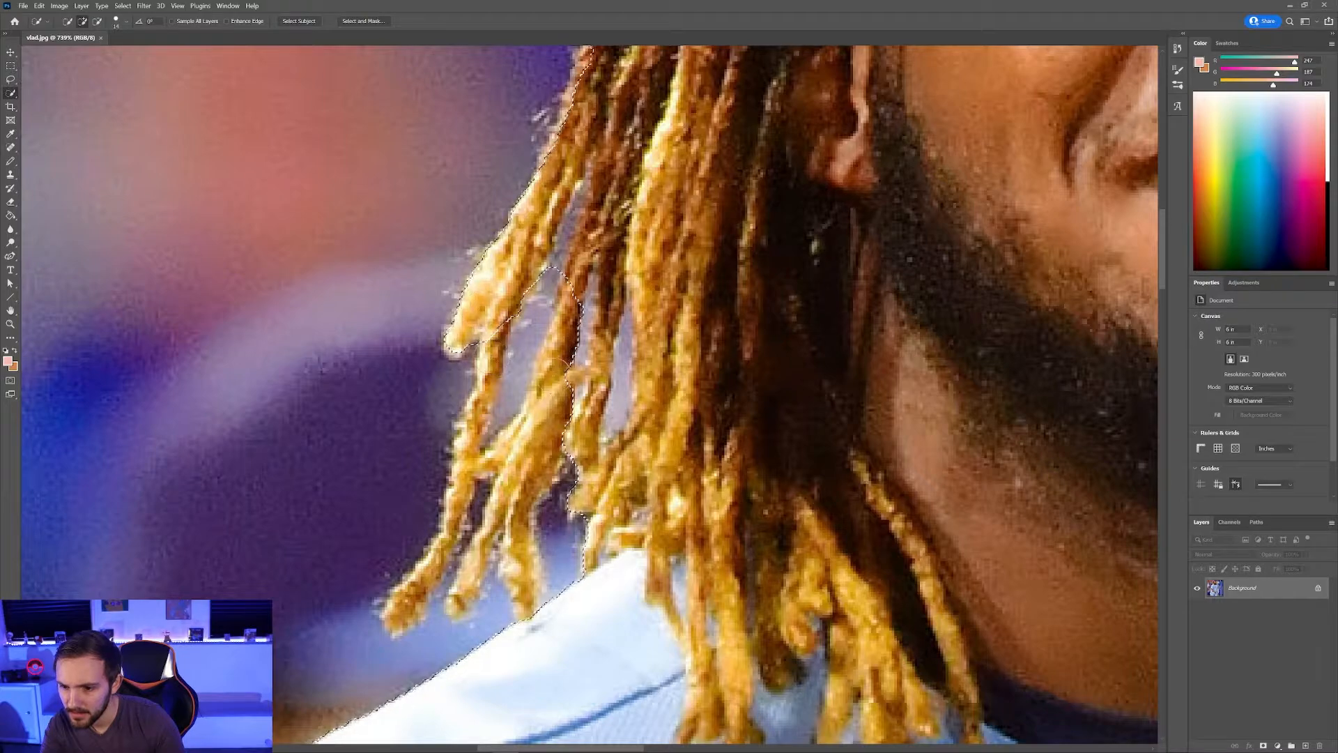
{"action": "mouse_move", "coordinate": [555, 375]}
{"action": "left_mouse_down"}
{"action": "mouse_move", "coordinate": [536, 481]}
{"action": "mouse_move", "coordinate": [500, 540]}
{"action": "mouse_move", "coordinate": [453, 541]}
{"action": "mouse_move", "coordinate": [424, 594]}
{"action": "left_mouse_up"}
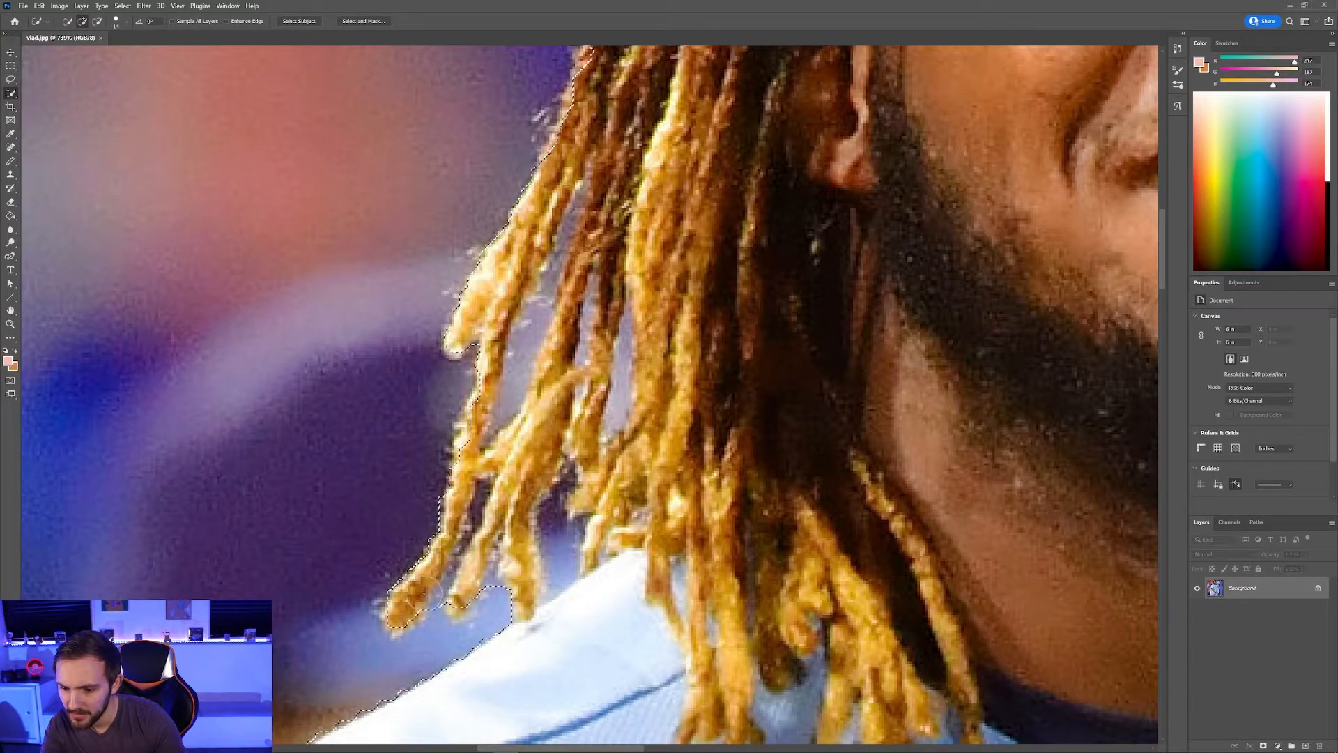
{"action": "scroll", "coordinate": [424, 594], "scroll_direction": "down", "scroll_amount": 10}
{"action": "scroll", "coordinate": [483, 535], "scroll_direction": "up", "scroll_amount": 5}
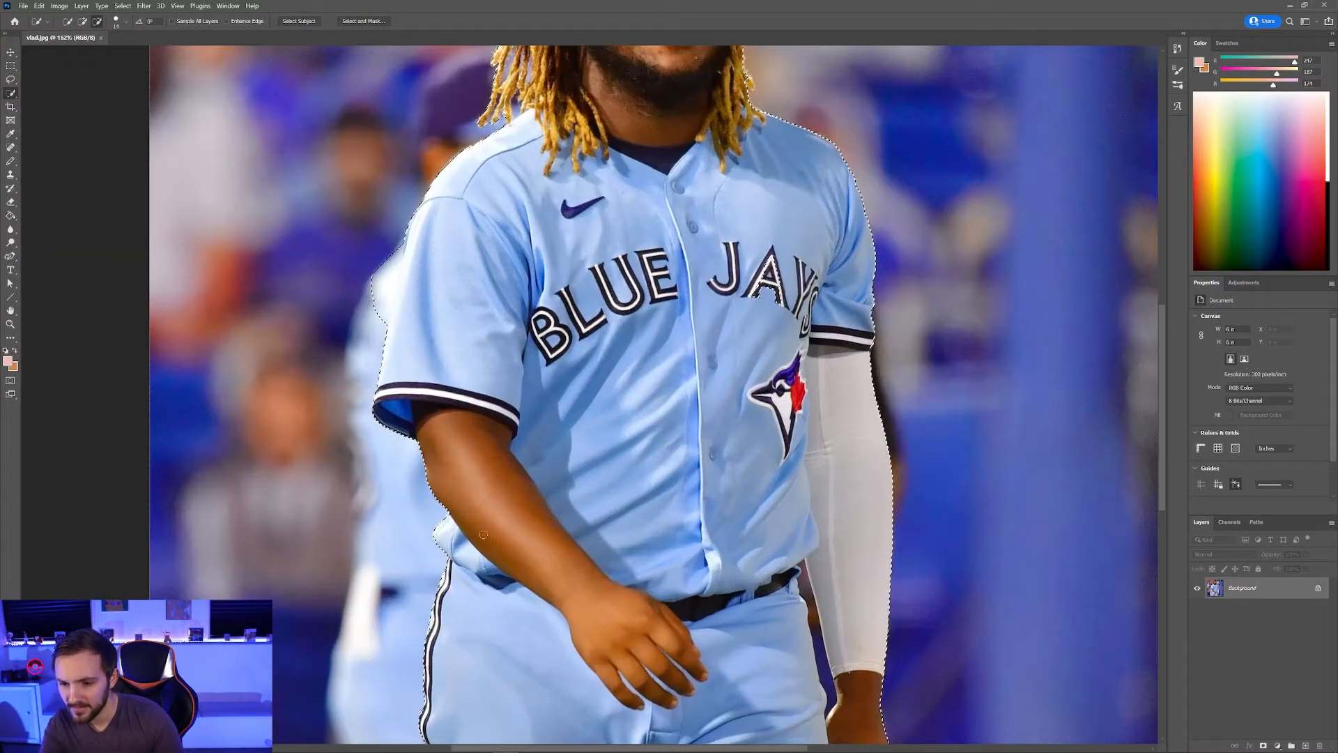
{"action": "scroll", "coordinate": [380, 403], "scroll_direction": "up", "scroll_amount": 3}
{"action": "scroll", "coordinate": [391, 390], "scroll_direction": "up", "scroll_amount": 2}
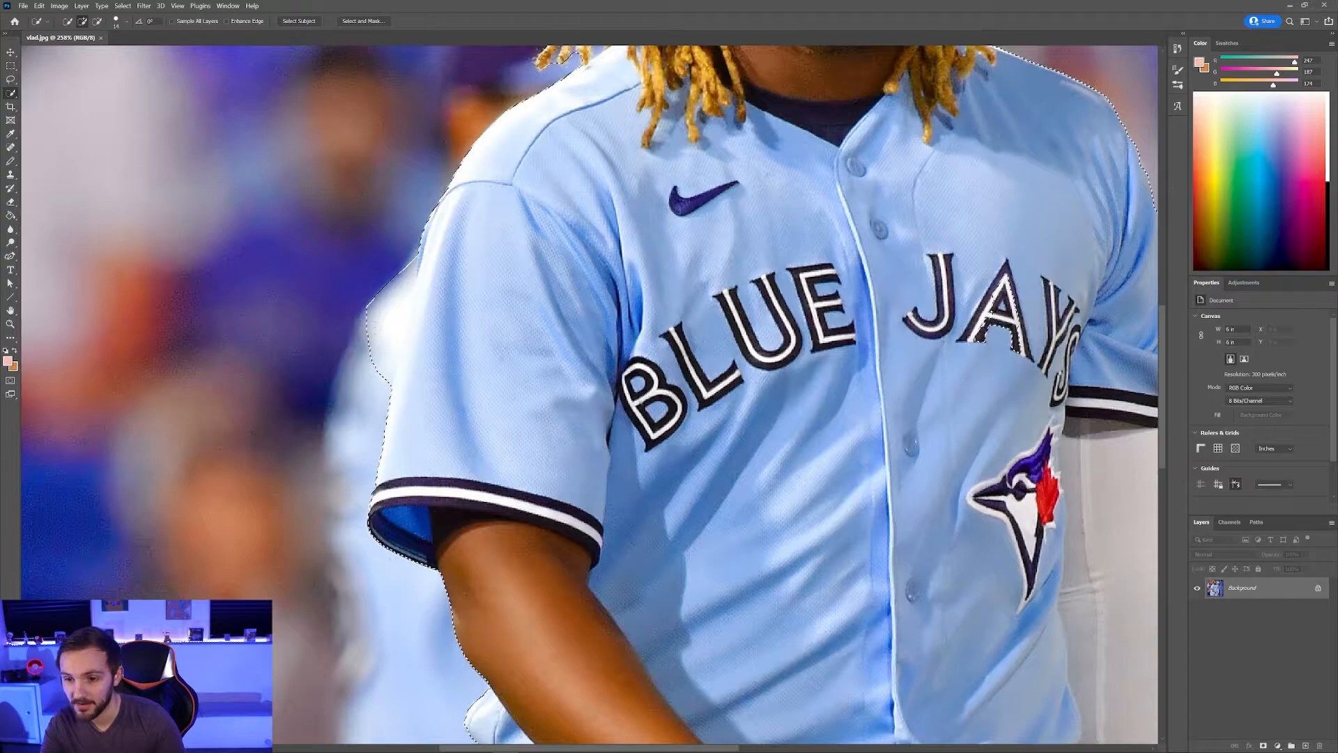
{"action": "scroll", "coordinate": [369, 331], "scroll_direction": "up", "scroll_amount": 3}
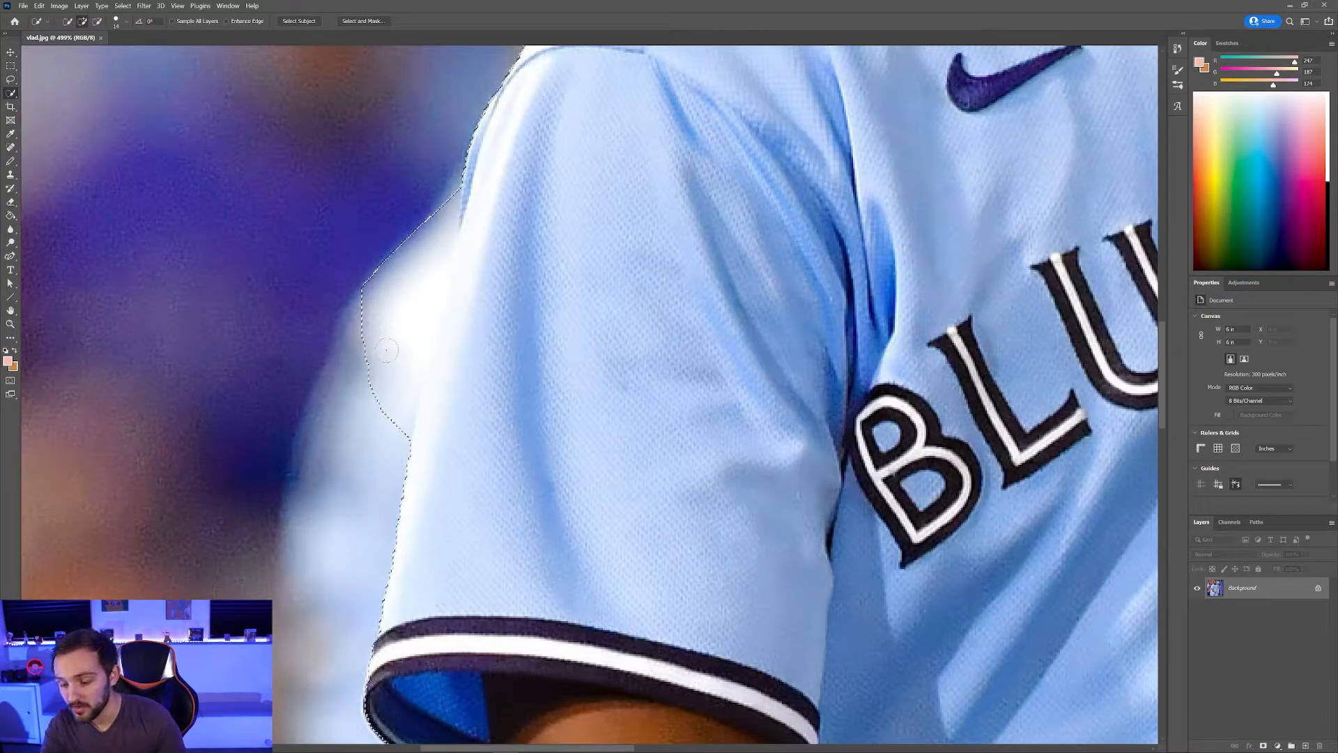
Step: Subtract the blurred background along the left sleeve and smooth the kink in its edge
{"action": "key", "text": "alt"}
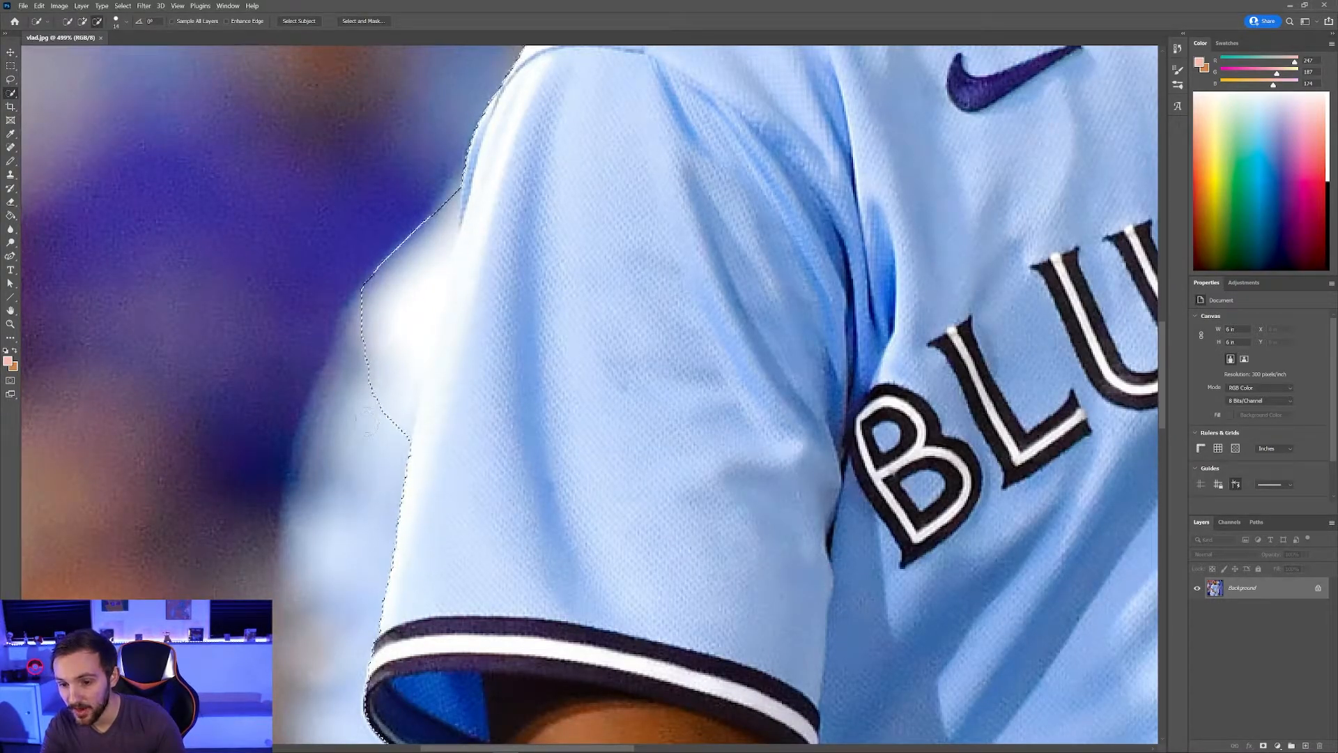
{"action": "left_click_drag", "start_coordinate": [366, 422], "coordinate": [374, 391]}
{"action": "left_click_drag", "start_coordinate": [389, 333], "coordinate": [410, 273]}
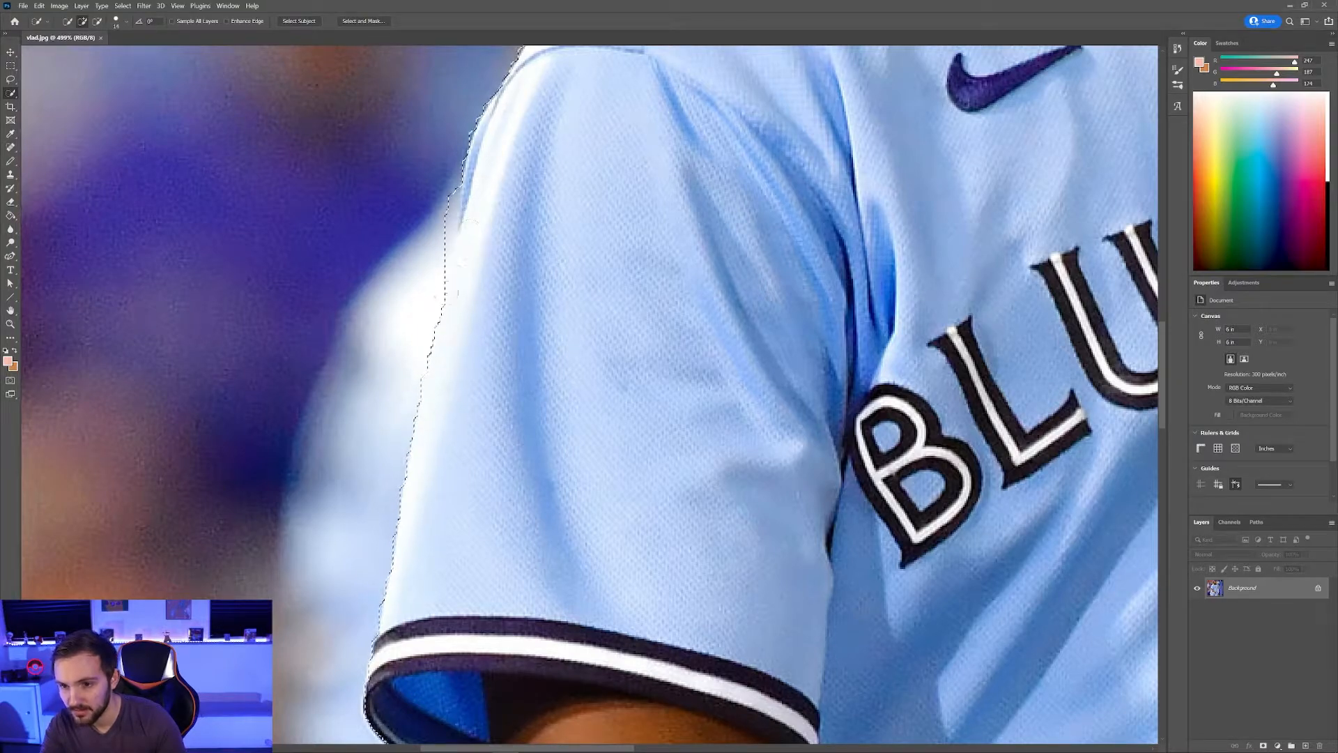
{"action": "scroll", "coordinate": [419, 289], "scroll_direction": "up", "scroll_amount": 2}
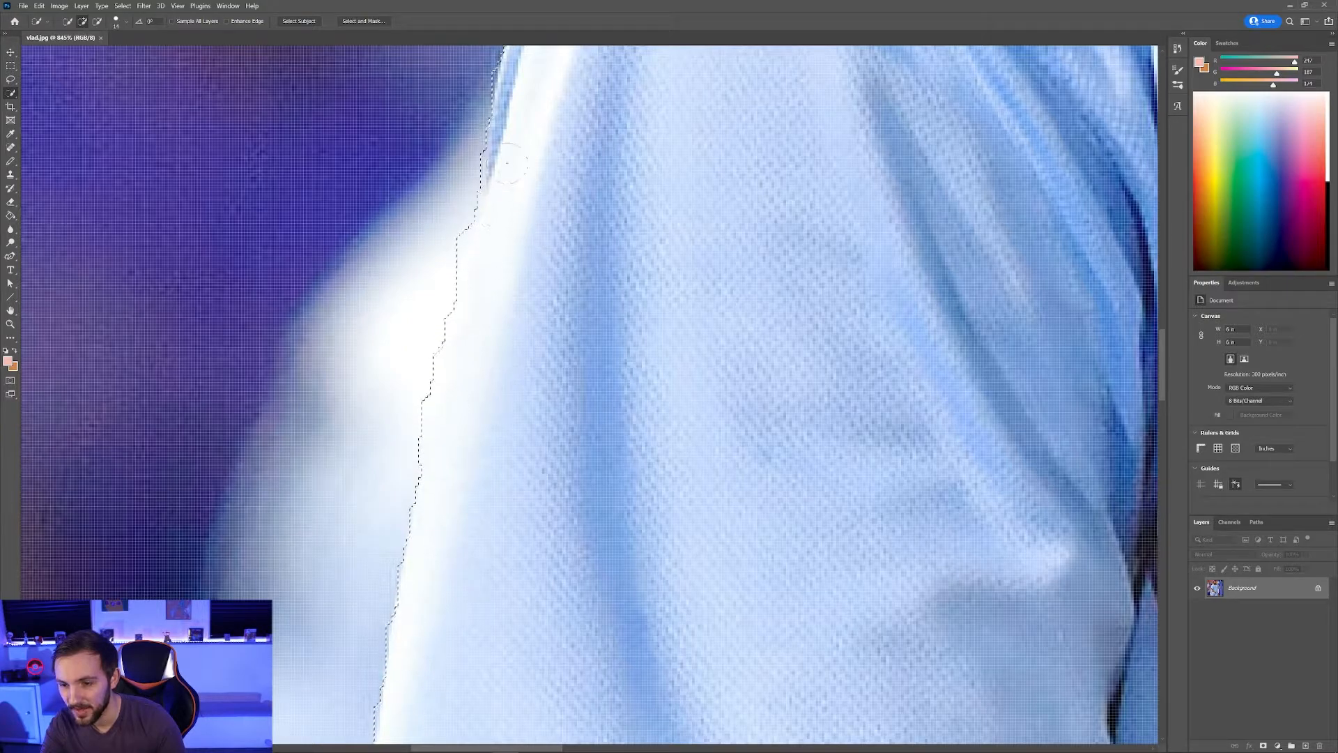
{"action": "scroll", "coordinate": [463, 335], "scroll_direction": "down", "scroll_amount": 6}
{"action": "scroll", "coordinate": [451, 293], "scroll_direction": "up", "scroll_amount": 6}
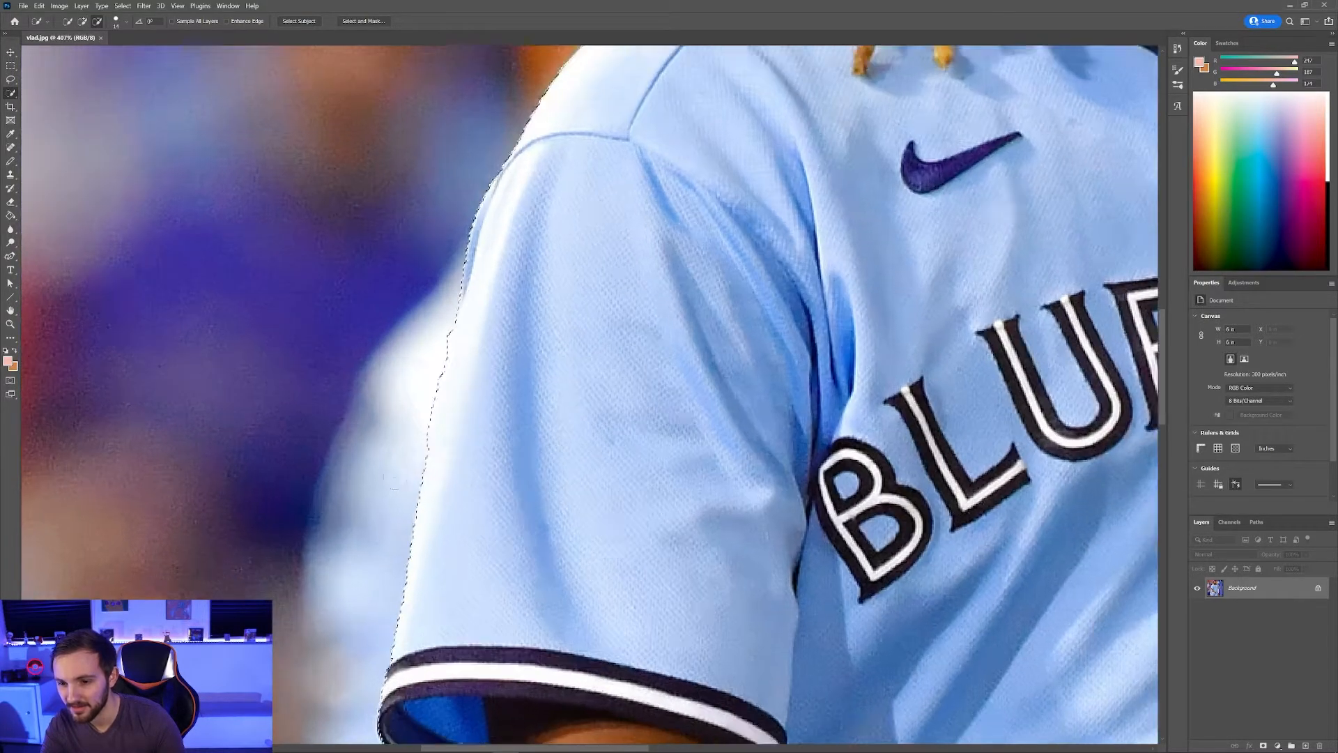
{"action": "left_click", "coordinate": [482, 211]}
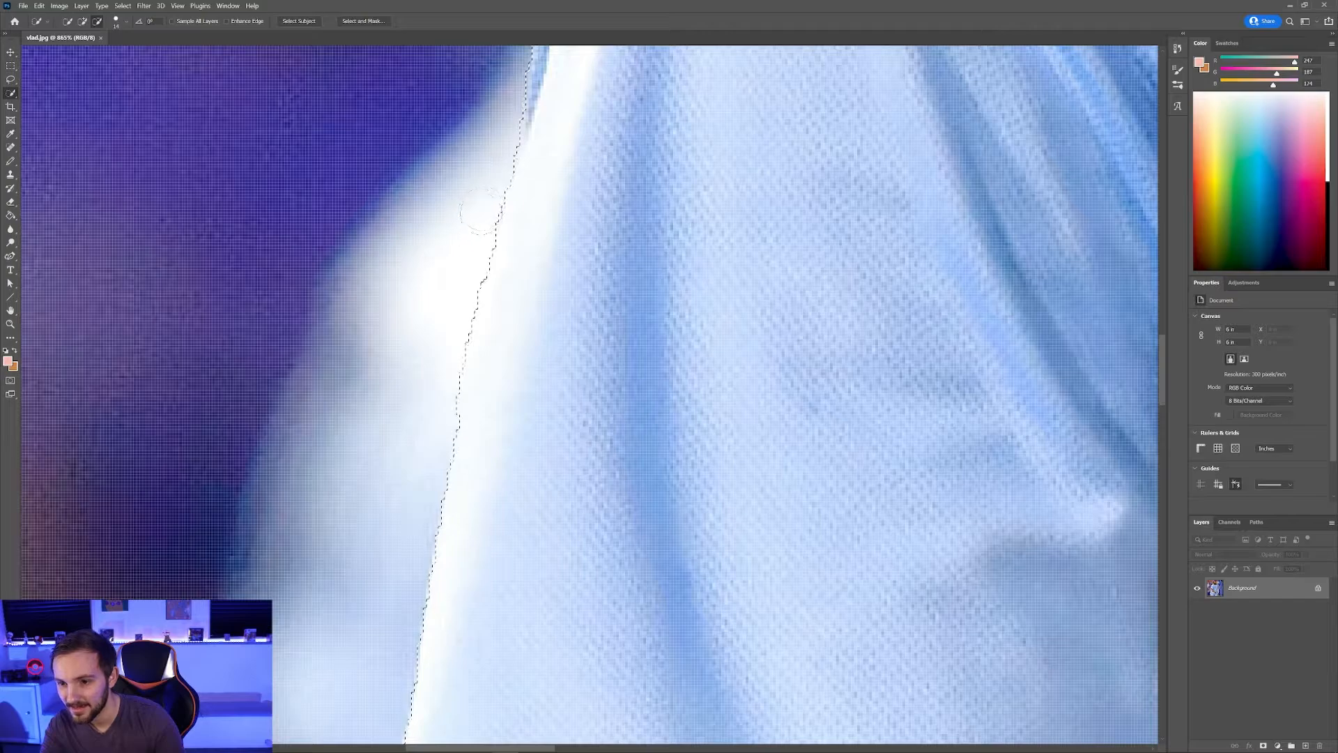
{"action": "scroll", "coordinate": [423, 465], "scroll_direction": "down", "scroll_amount": 10}
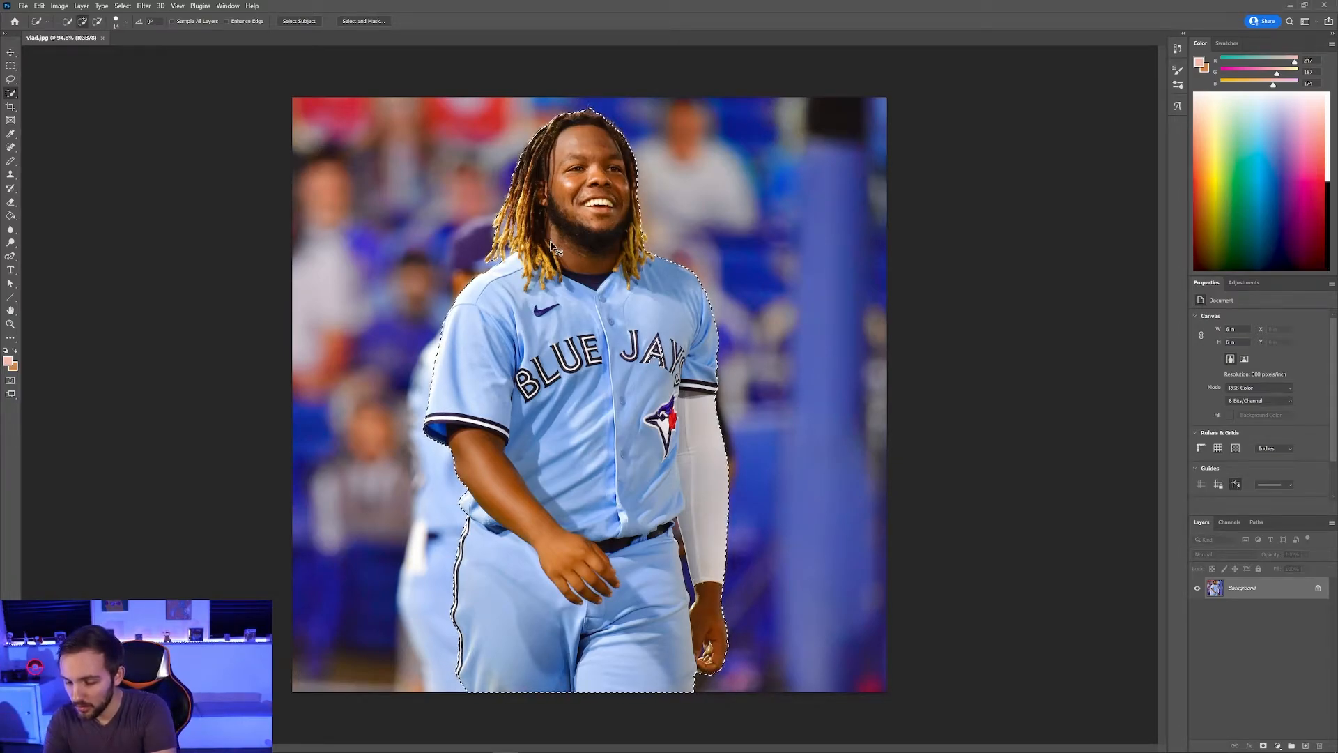
Step: Trial-copy the player to a new layer, check it with Background hidden, then undo
{"action": "key", "text": "ctrl+j"}
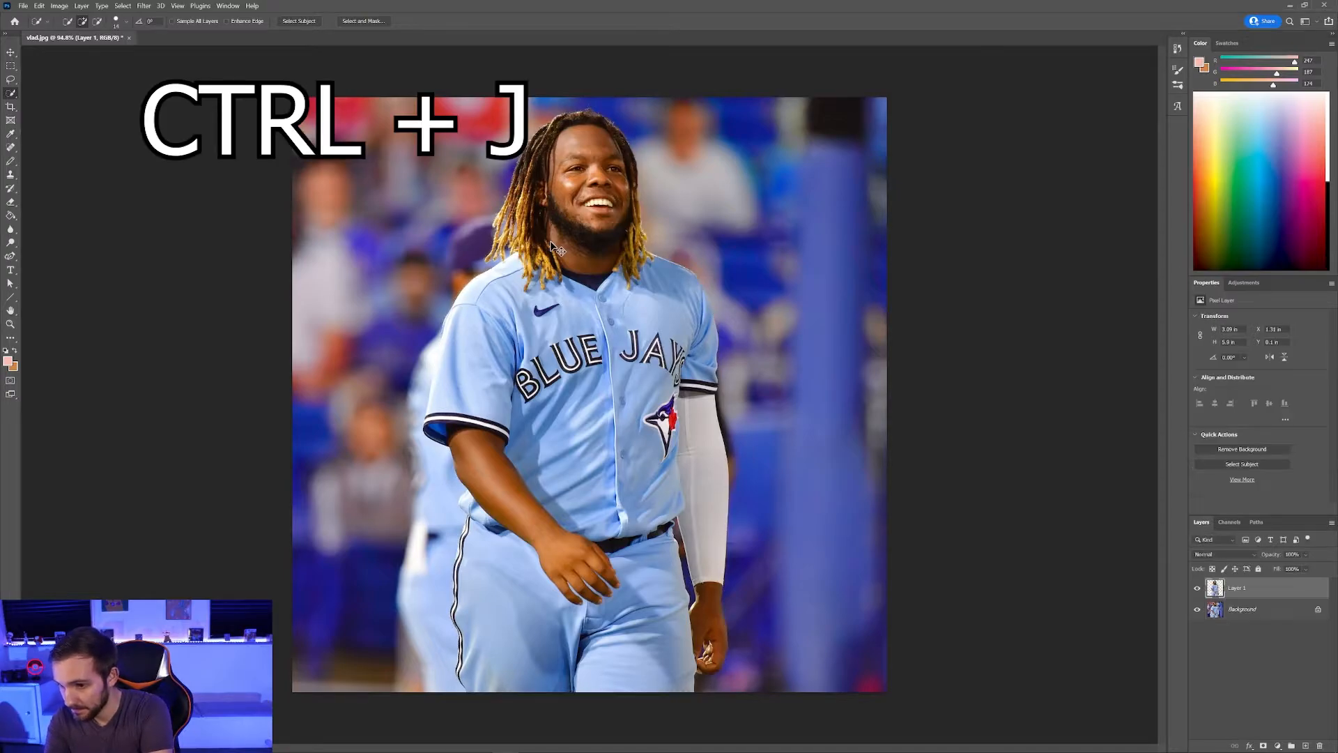
{"action": "left_click", "coordinate": [1198, 611]}
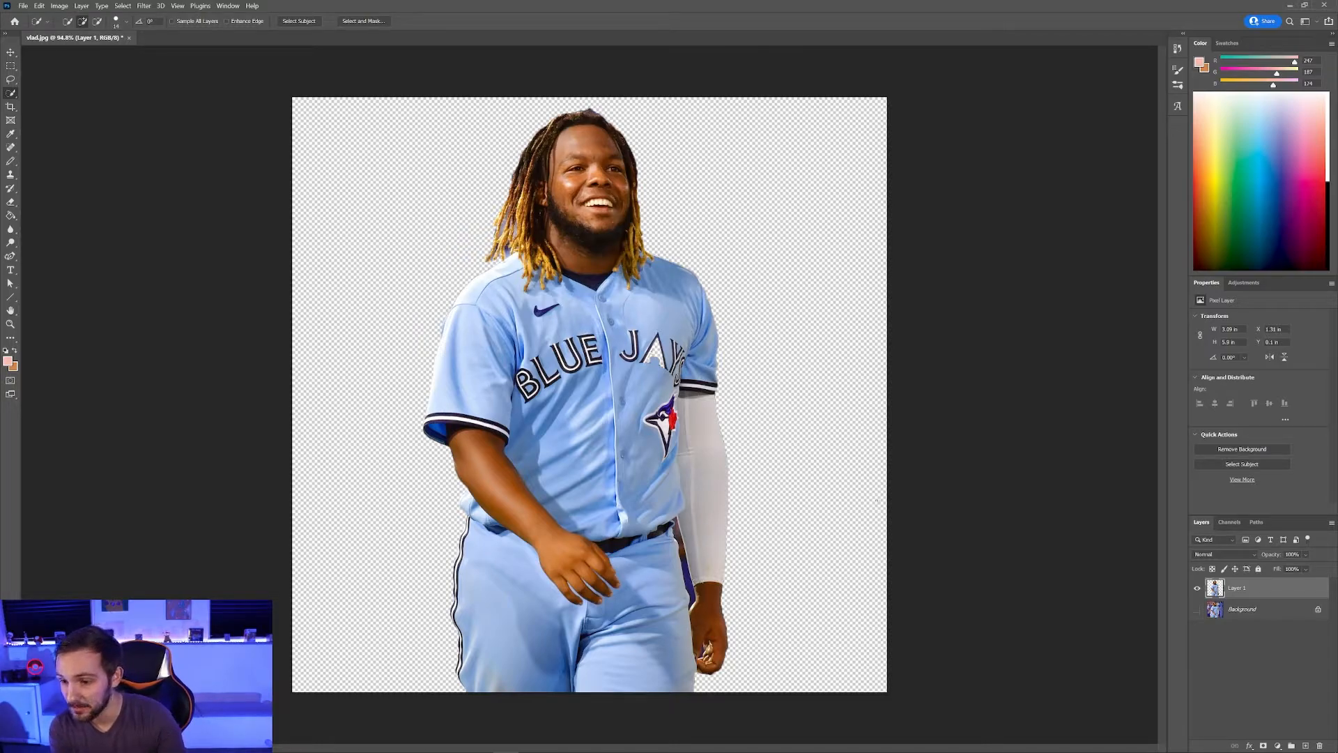
{"action": "left_click", "coordinate": [1197, 611]}
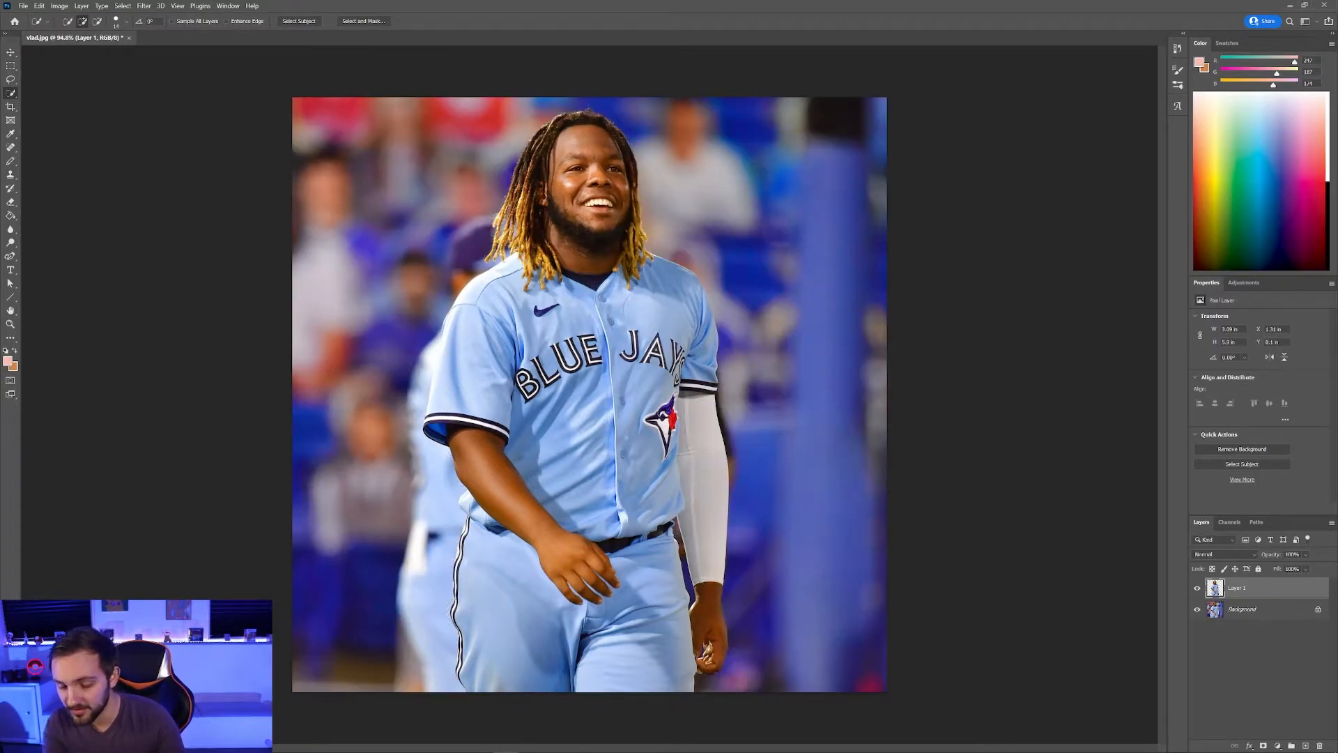
{"action": "key", "text": "ctrl+z"}
Step: Add the hole inside the A of JAYS to the player selection
{"action": "scroll", "coordinate": [642, 365], "scroll_direction": "up", "scroll_amount": 6}
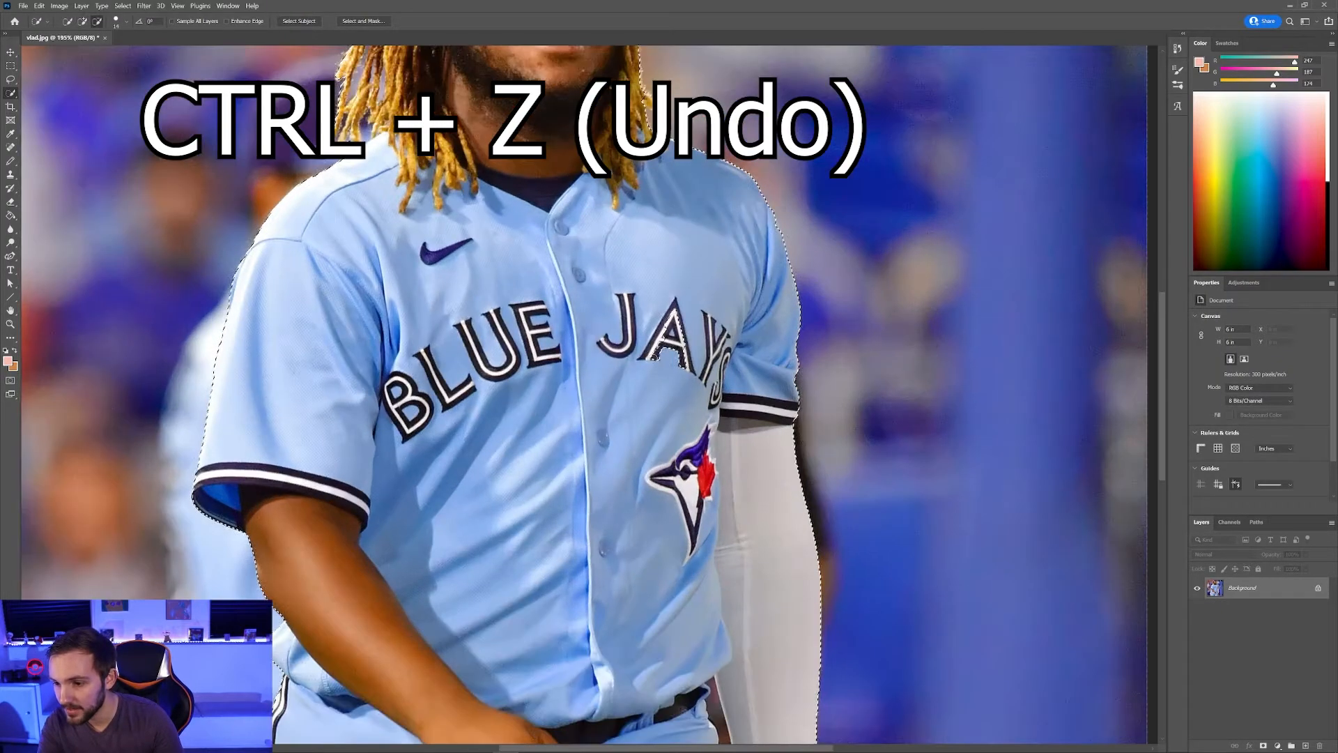
{"action": "scroll", "coordinate": [649, 369], "scroll_direction": "up", "scroll_amount": 4}
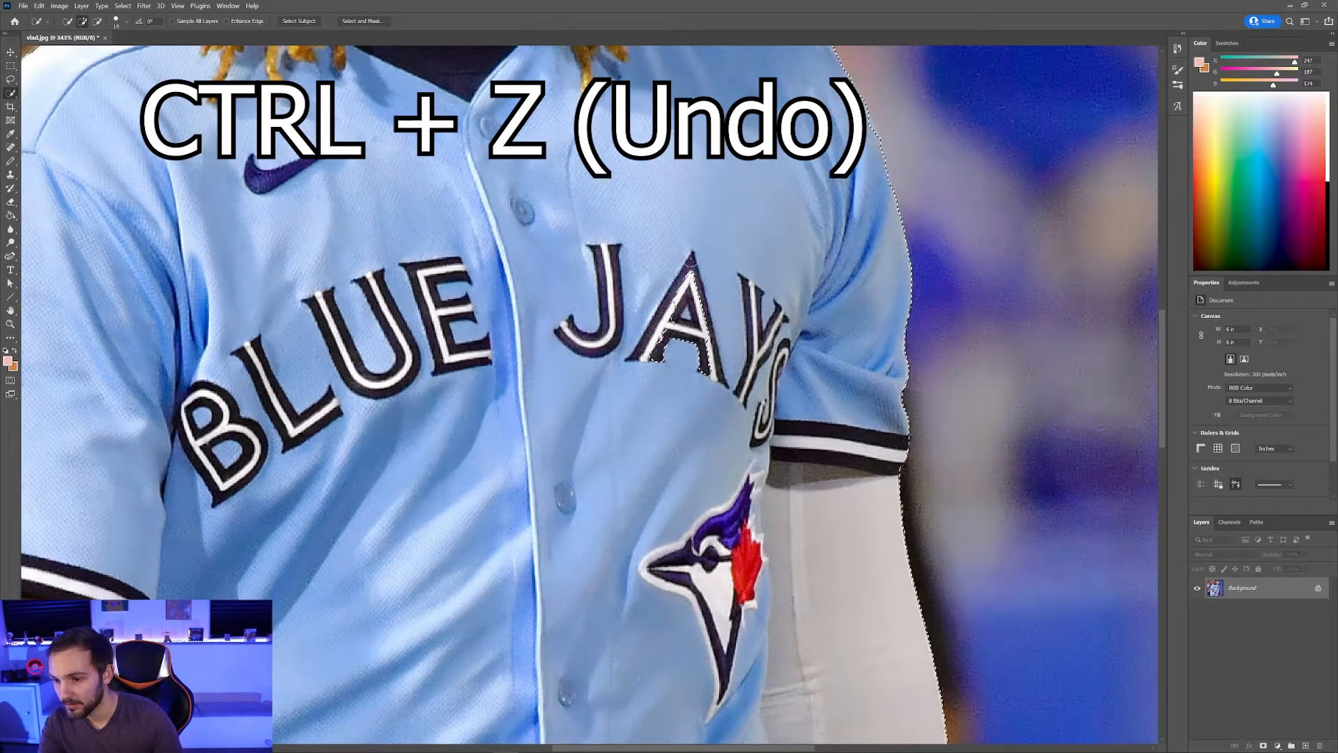
{"action": "left_click_drag", "start_coordinate": [691, 261], "coordinate": [709, 349]}
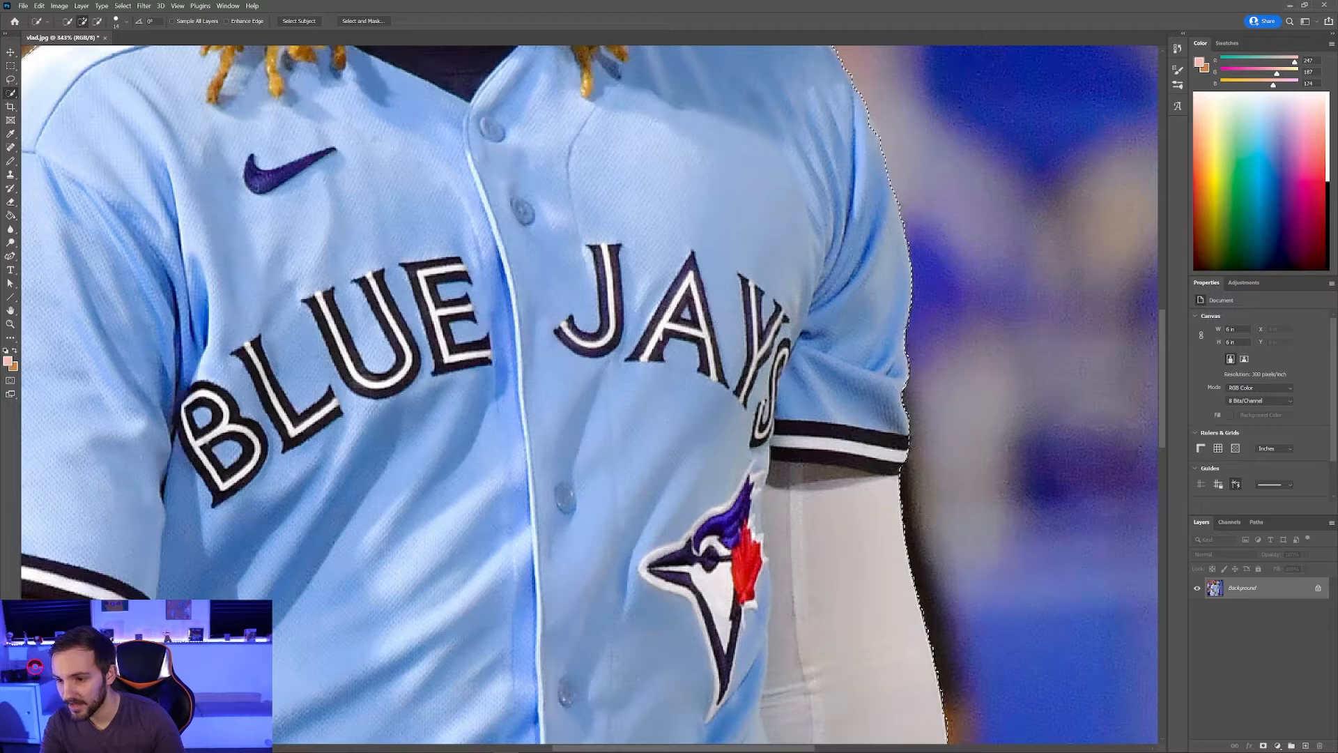
Step: Copy the selected player onto Layer 1 and hide the Background layer
{"action": "scroll", "coordinate": [592, 467], "scroll_direction": "down", "scroll_amount": 8}
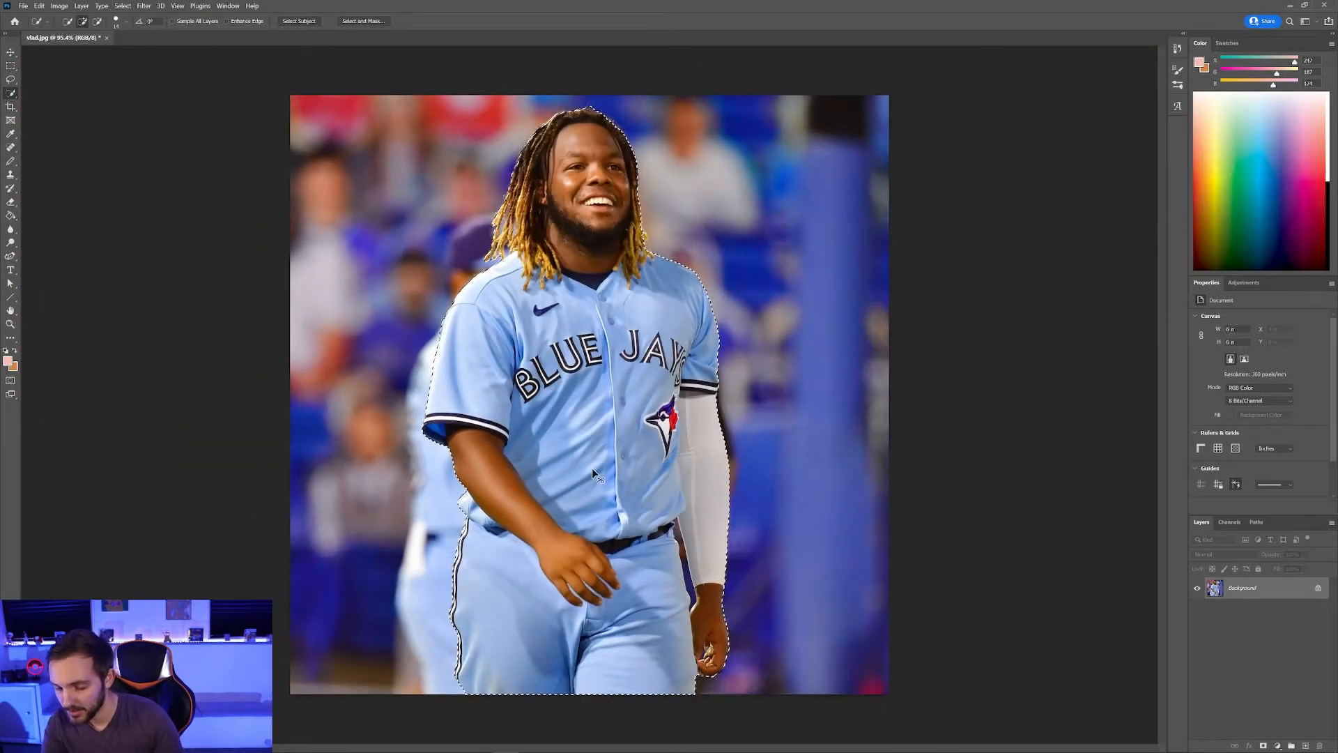
{"action": "key", "text": "ctrl+j"}
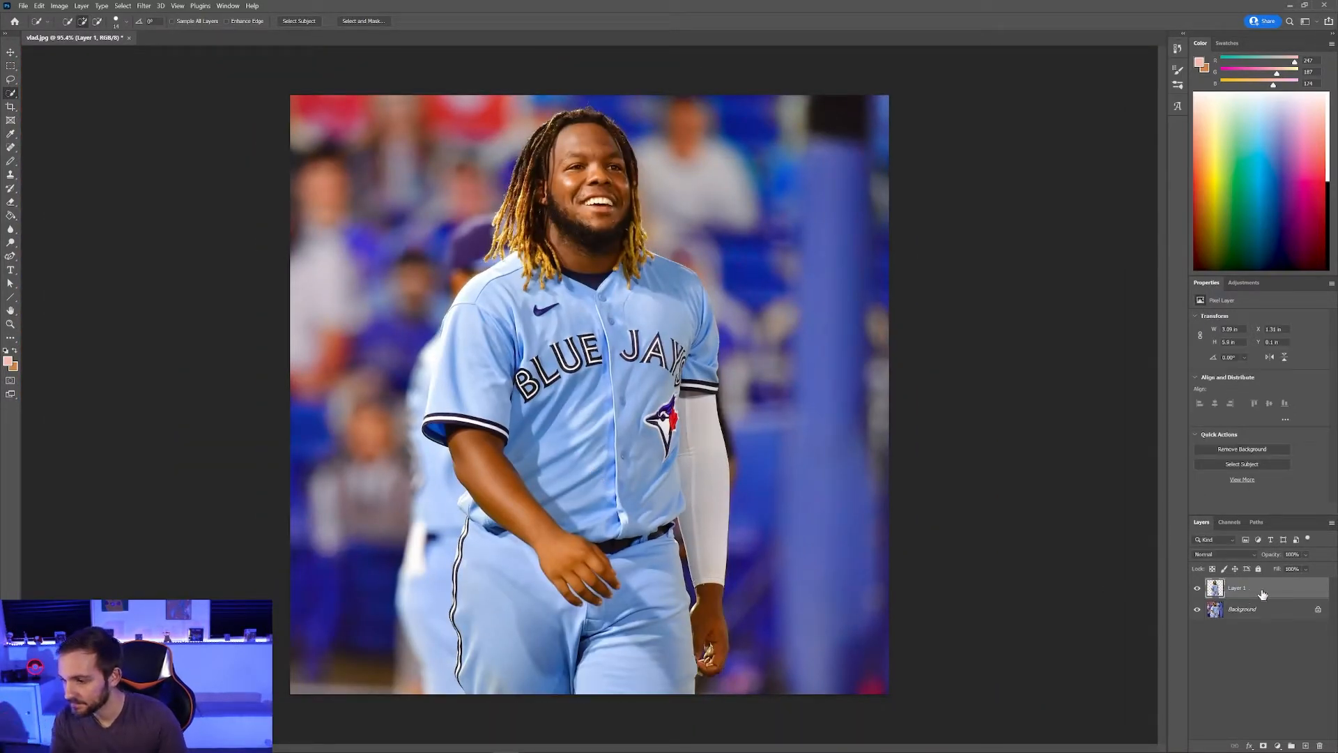
{"action": "left_click", "coordinate": [1198, 611]}
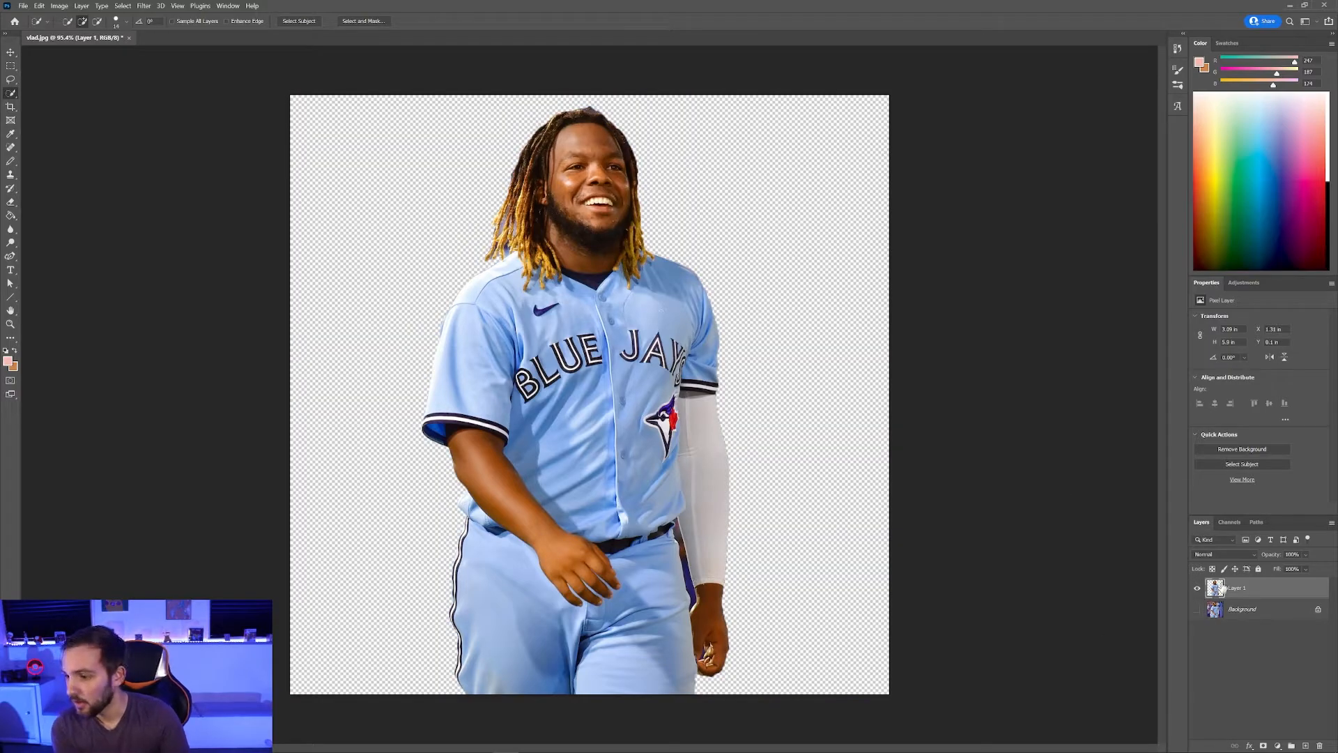
{"action": "right_click", "coordinate": [1259, 590]}
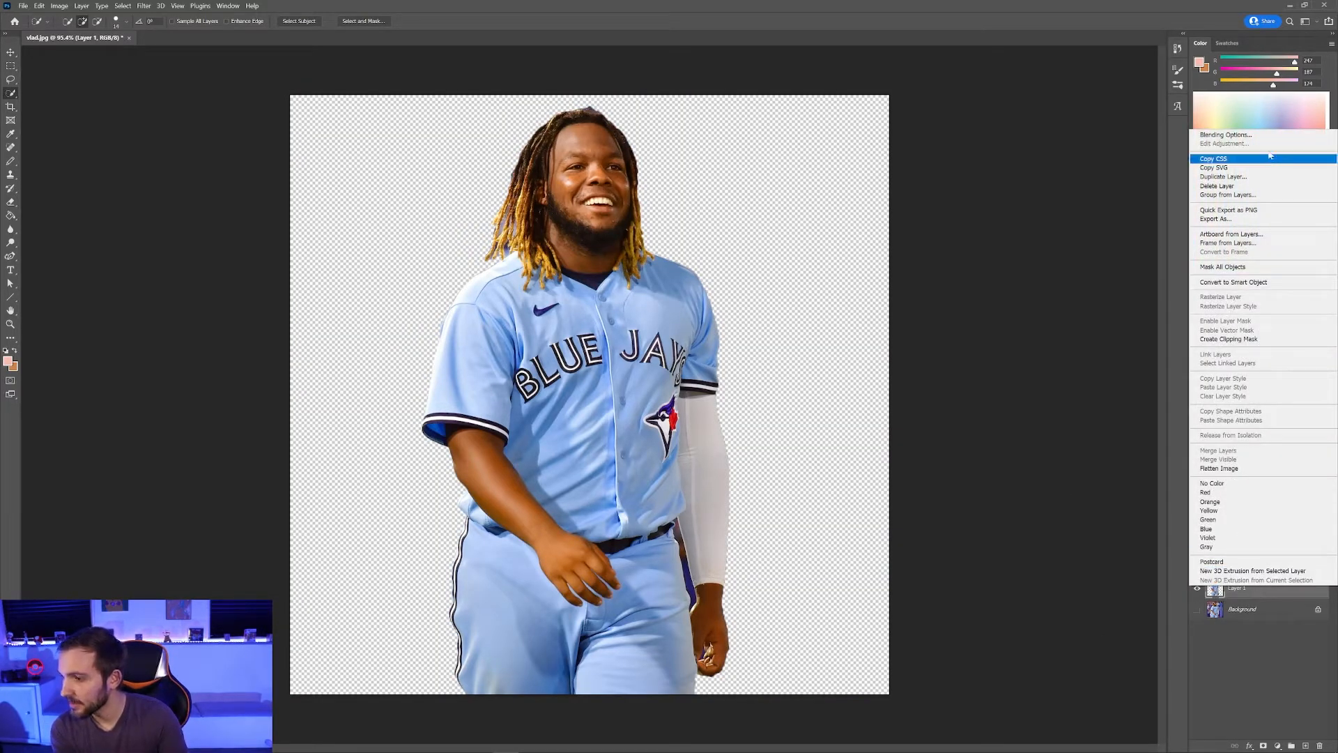
Step: Add a black 10 px outside Stroke to Layer 1 through Blending Options
{"action": "left_click", "coordinate": [1247, 135]}
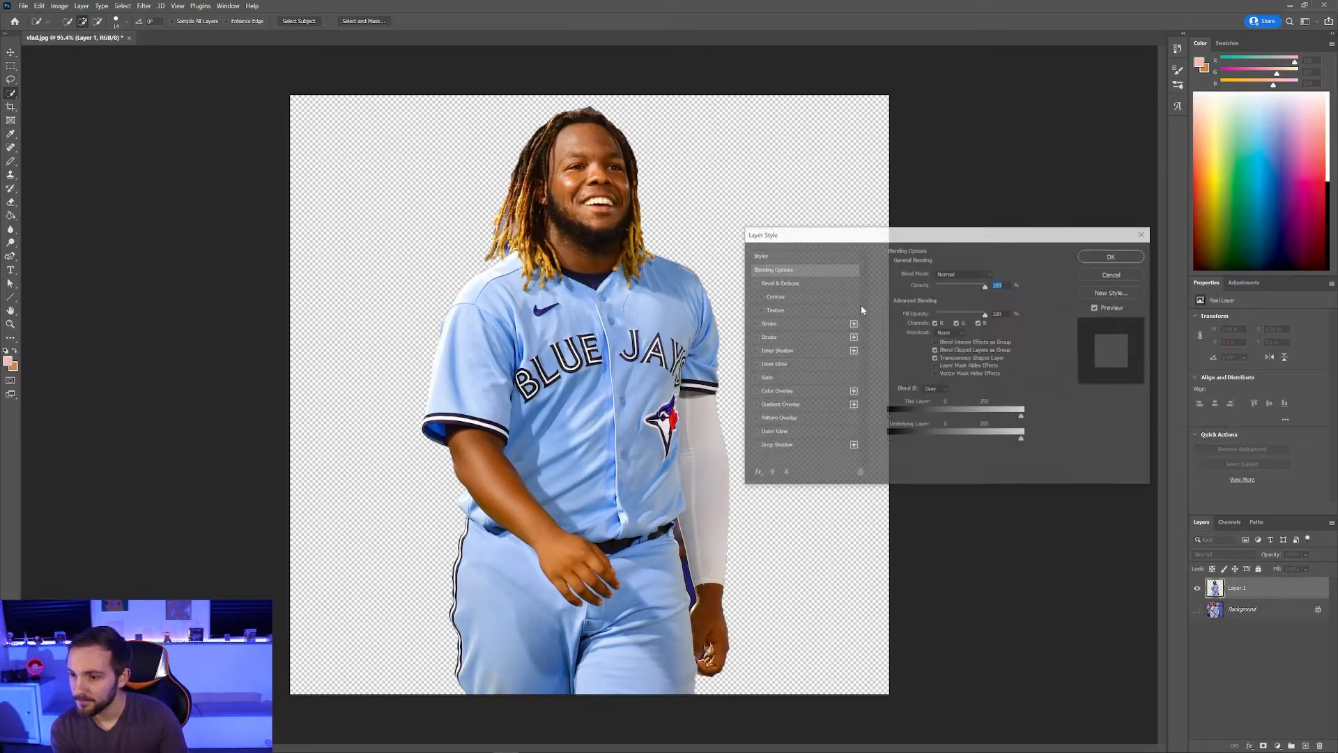
{"action": "left_click", "coordinate": [754, 324]}
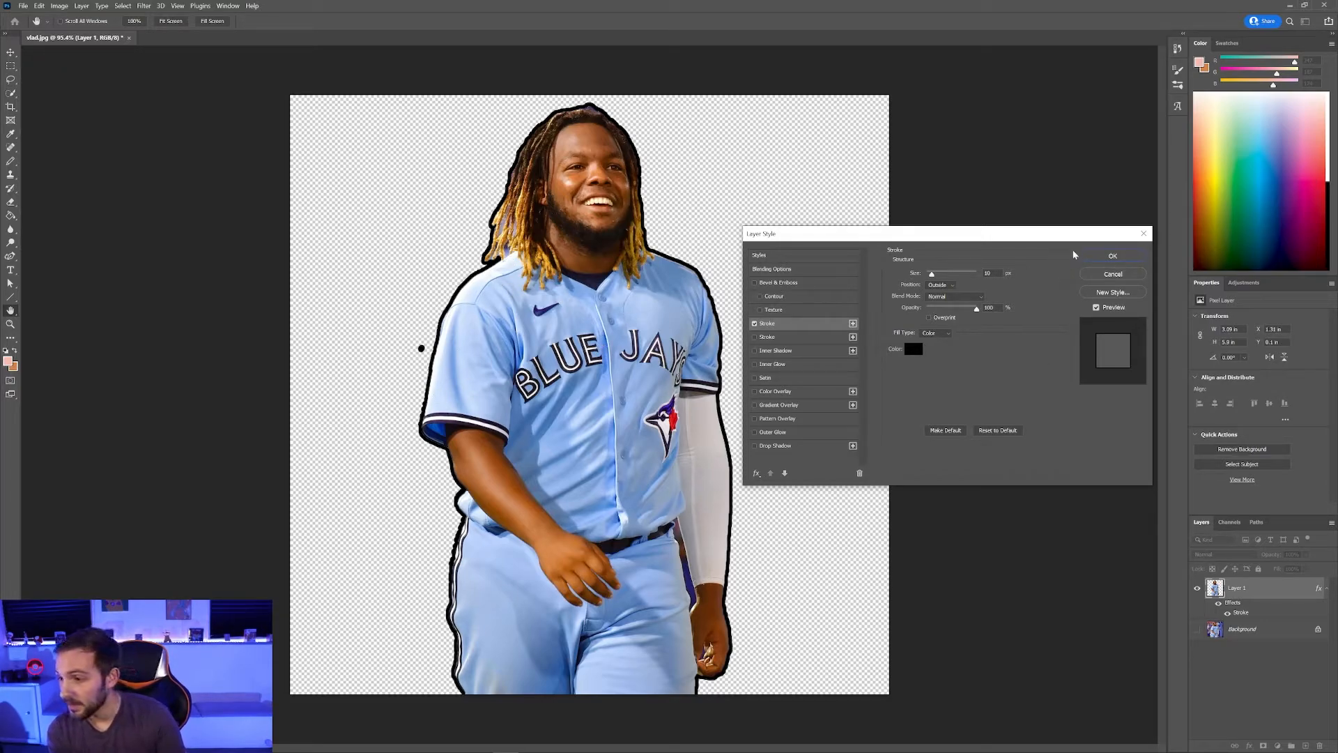
{"action": "left_click", "coordinate": [1111, 255]}
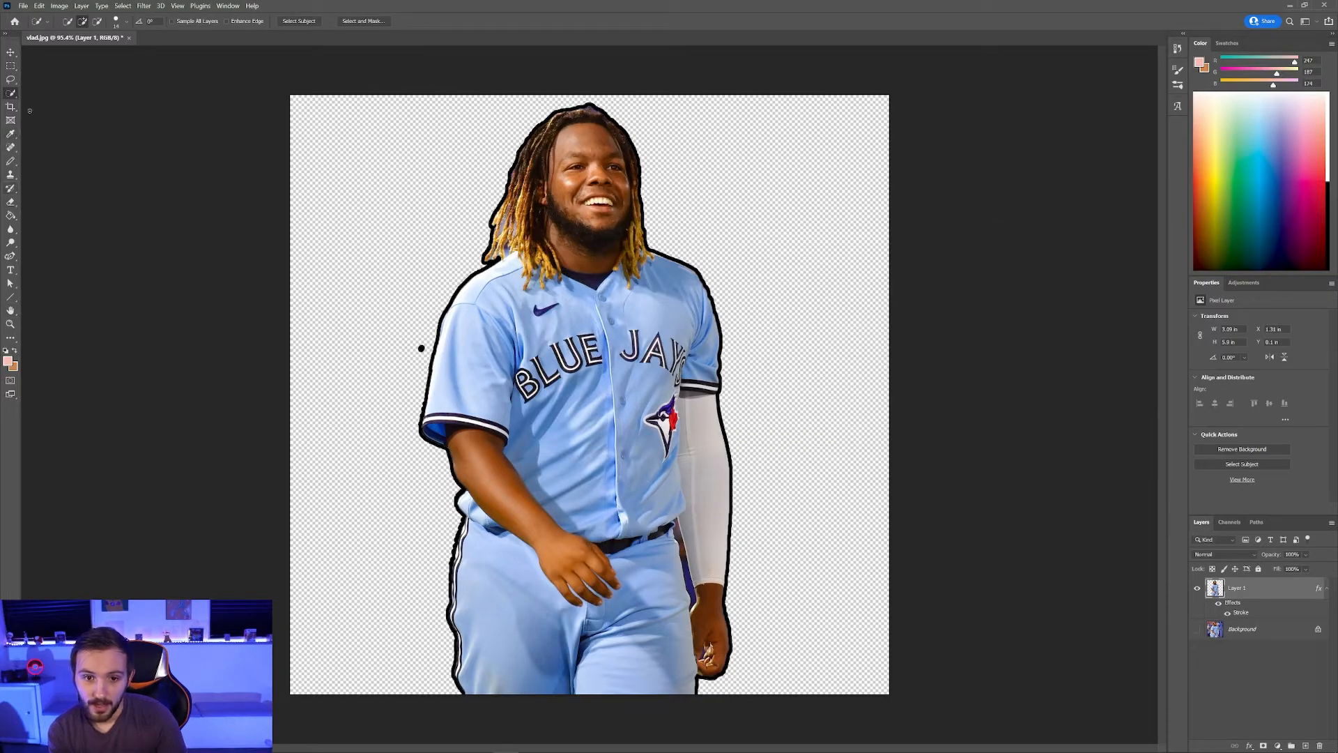
{"action": "scroll", "coordinate": [532, 355], "scroll_direction": "up", "scroll_amount": 6}
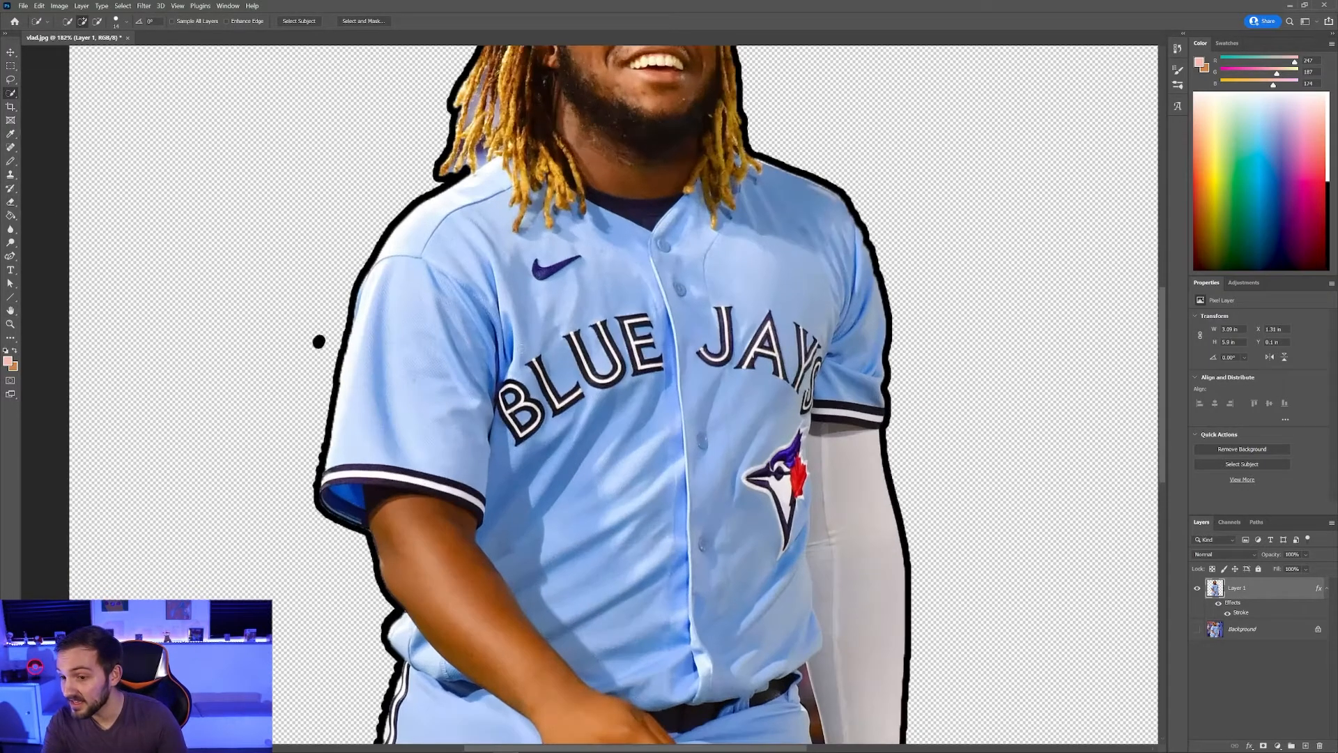
{"action": "scroll", "coordinate": [348, 356], "scroll_direction": "down", "scroll_amount": 6}
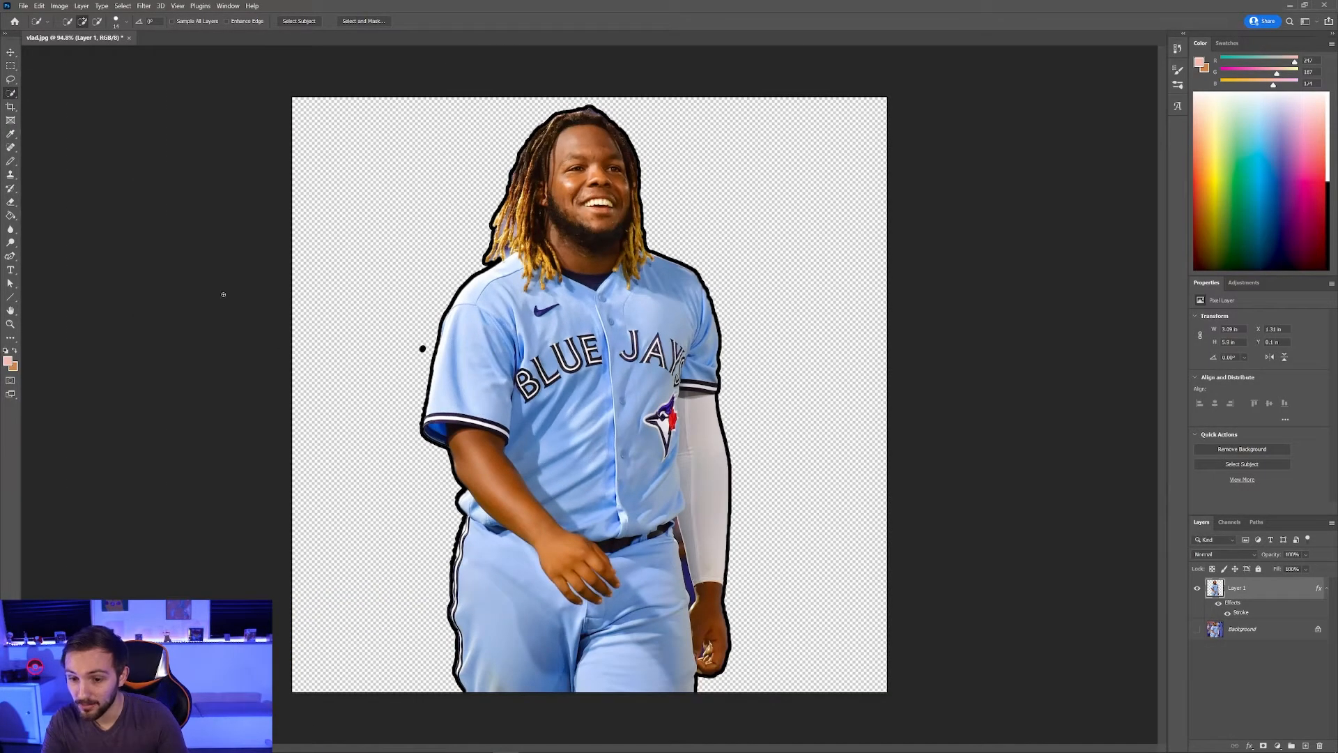
Step: Select the Eraser Tool from the toolbar
{"action": "left_click", "coordinate": [10, 217]}
{"action": "left_click", "coordinate": [10, 202]}
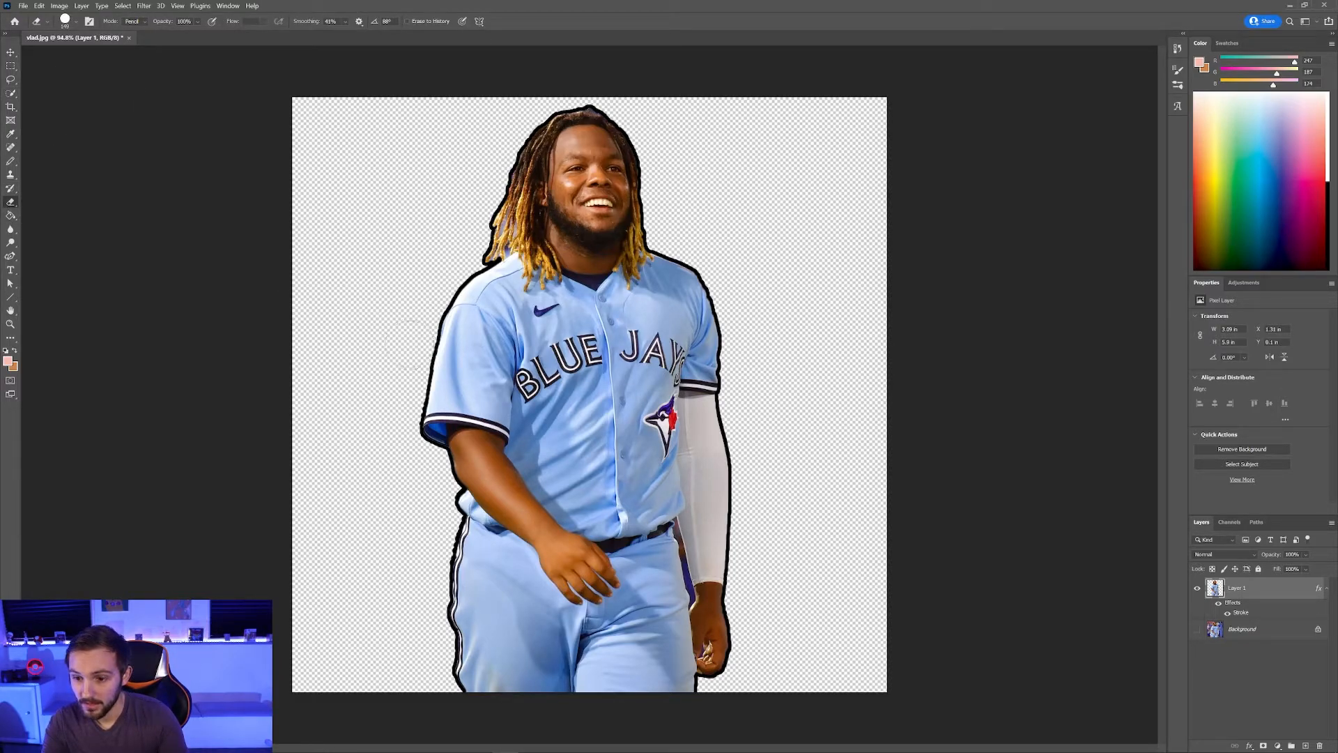
{"action": "scroll", "coordinate": [548, 412], "scroll_direction": "up", "scroll_amount": 7}
{"action": "scroll", "coordinate": [738, 468], "scroll_direction": "down", "scroll_amount": 5}
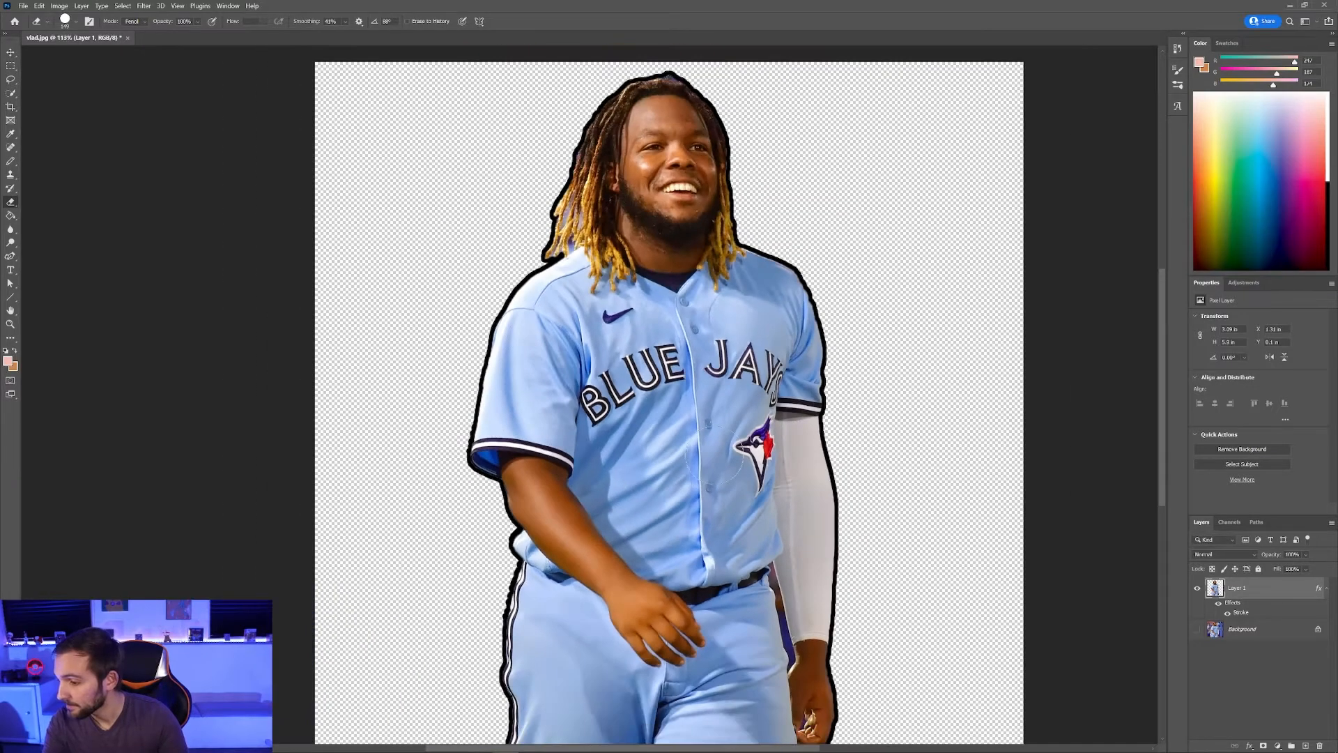
Step: Reopen Layer 1's Stroke settings and widen the black stroke to about 32 px
{"action": "right_click", "coordinate": [1245, 600]}
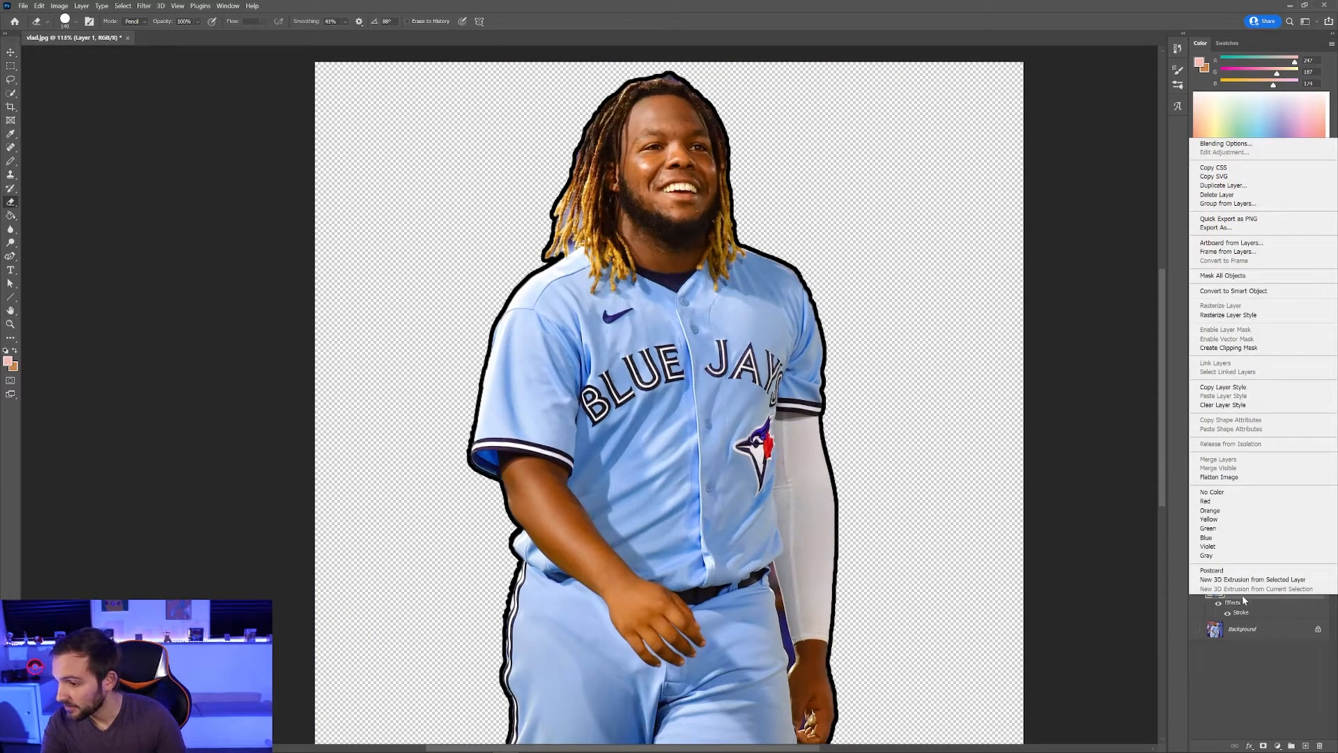
{"action": "left_click", "coordinate": [1226, 143]}
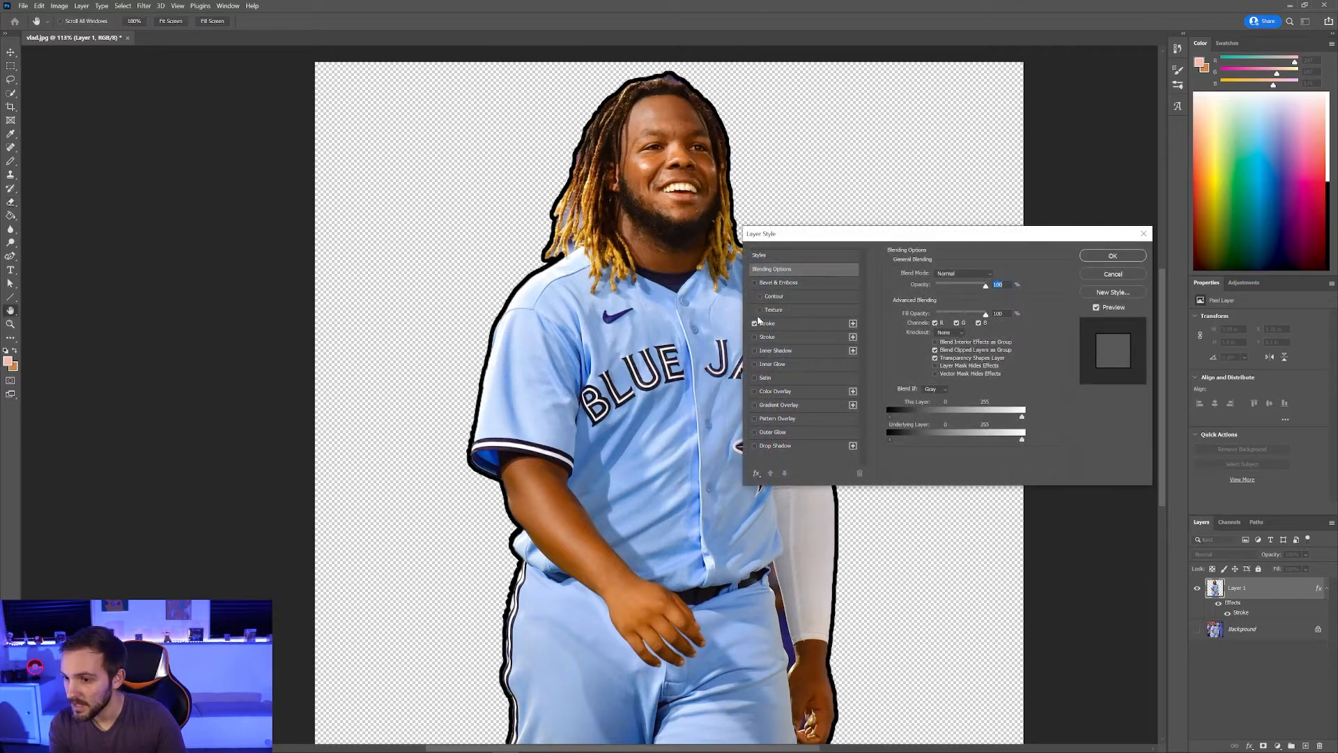
{"action": "left_click", "coordinate": [760, 323]}
{"action": "left_click", "coordinate": [755, 324]}
{"action": "left_click", "coordinate": [755, 324]}
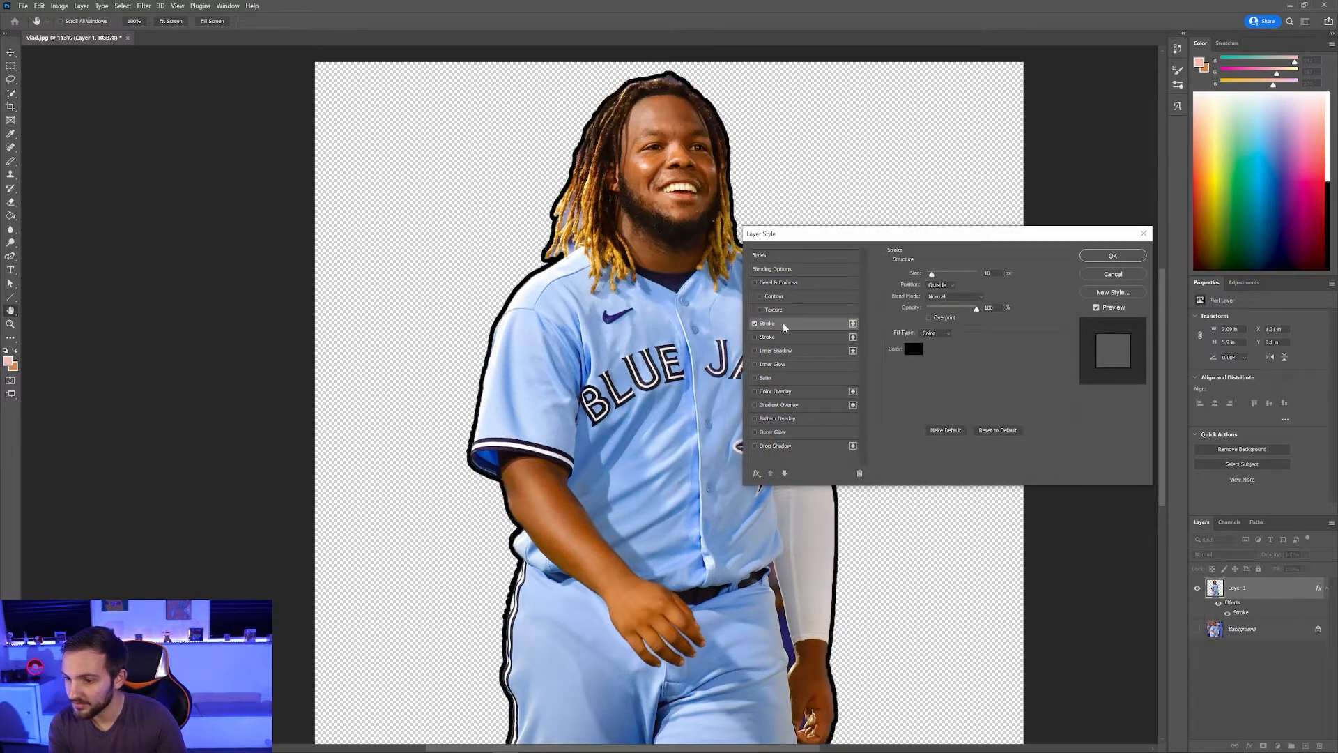
{"action": "mouse_move", "coordinate": [932, 273]}
{"action": "left_mouse_down"}
{"action": "mouse_move", "coordinate": [958, 274]}
{"action": "mouse_move", "coordinate": [917, 282]}
{"action": "mouse_move", "coordinate": [973, 277]}
{"action": "mouse_move", "coordinate": [922, 284]}
{"action": "mouse_move", "coordinate": [933, 281]}
{"action": "left_mouse_up"}
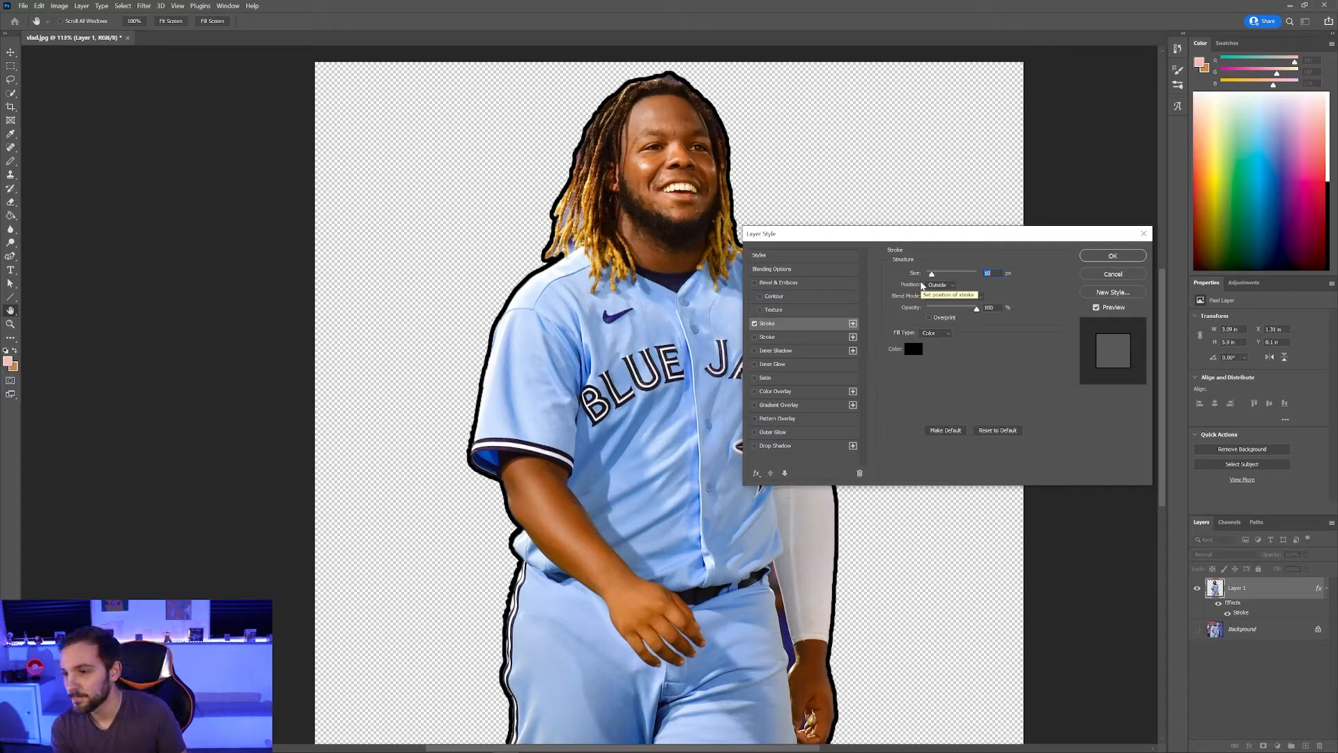
{"action": "left_click_drag", "start_coordinate": [932, 274], "coordinate": [936, 278]}
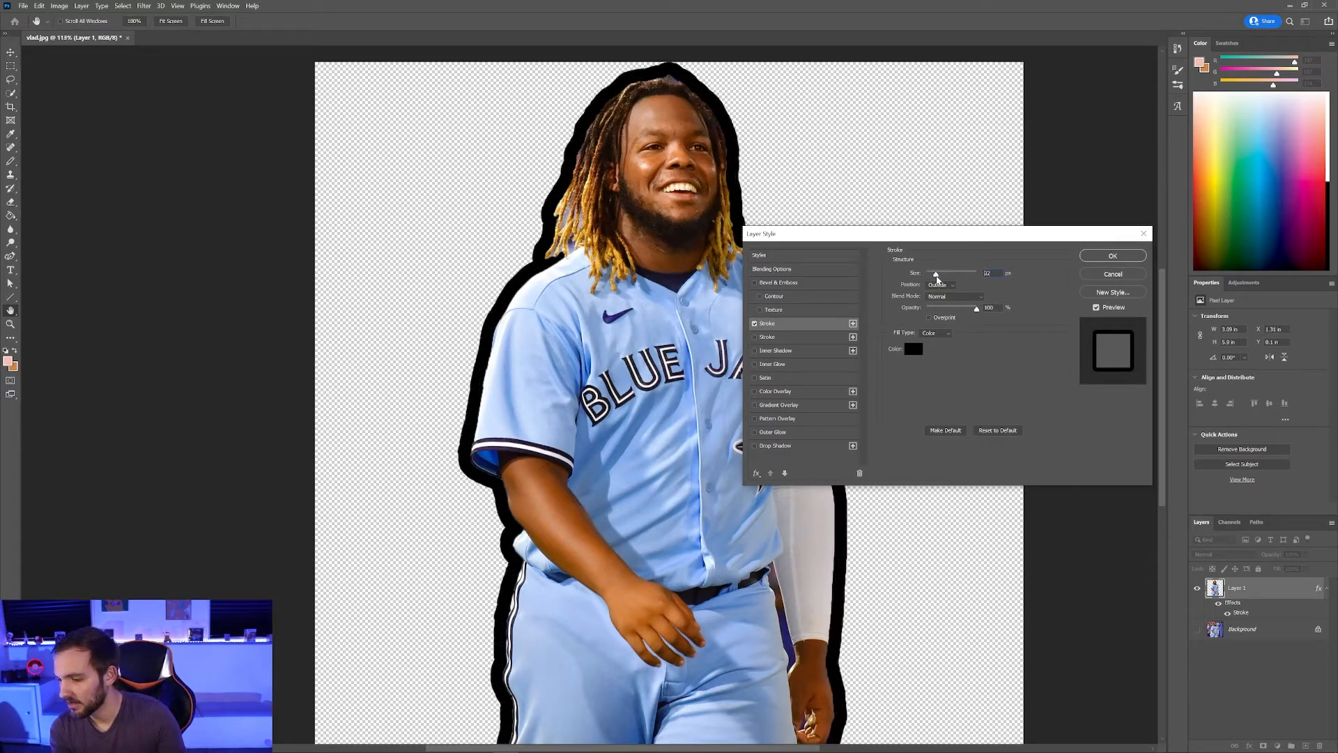
{"action": "left_click_drag", "start_coordinate": [936, 275], "coordinate": [938, 276]}
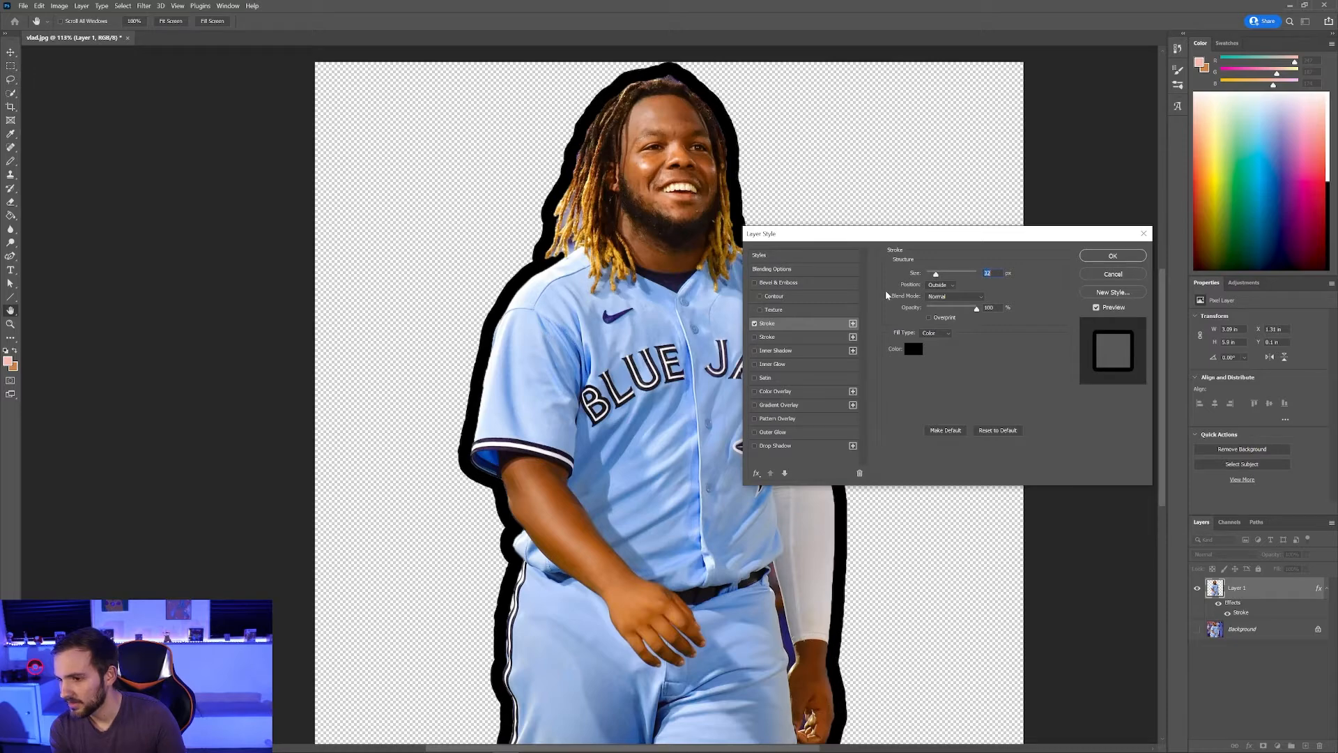
Step: Enable a second Stroke effect and set its colour to yellow
{"action": "left_click", "coordinate": [754, 337]}
{"action": "left_click", "coordinate": [754, 324]}
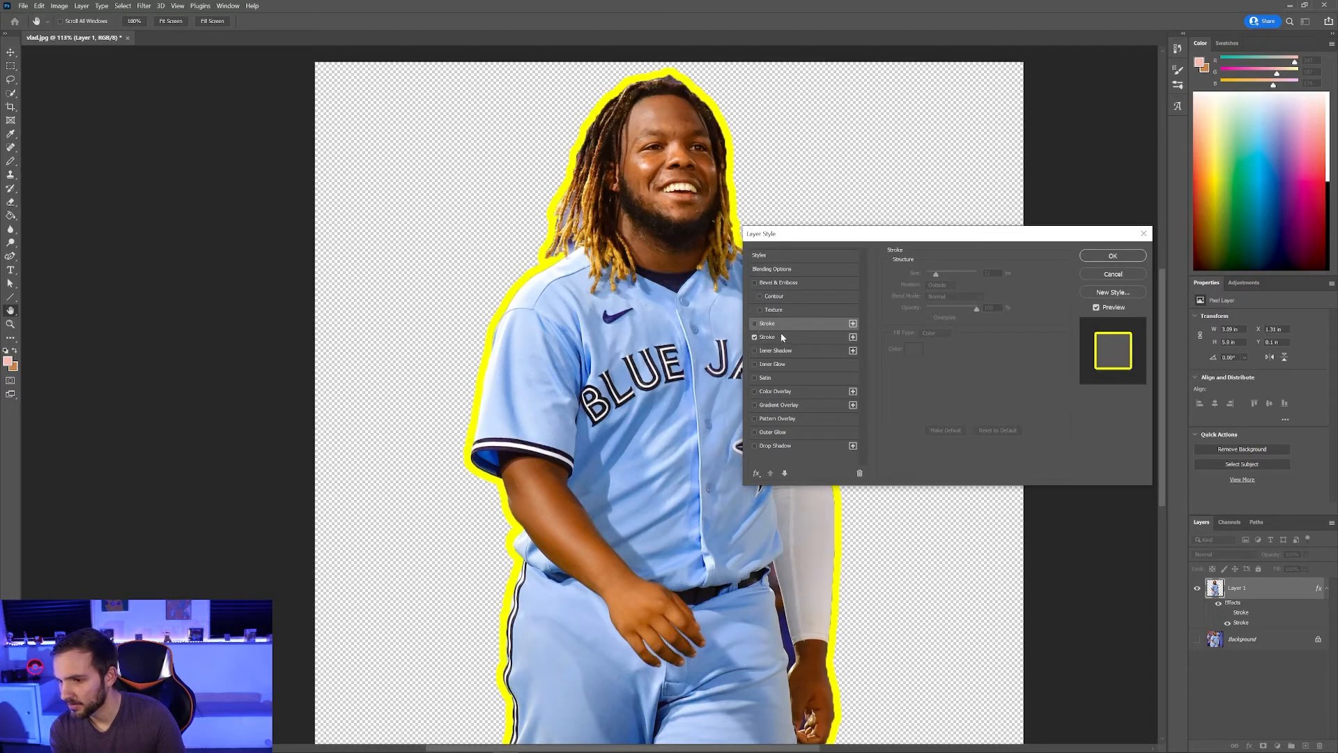
{"action": "left_click", "coordinate": [754, 324]}
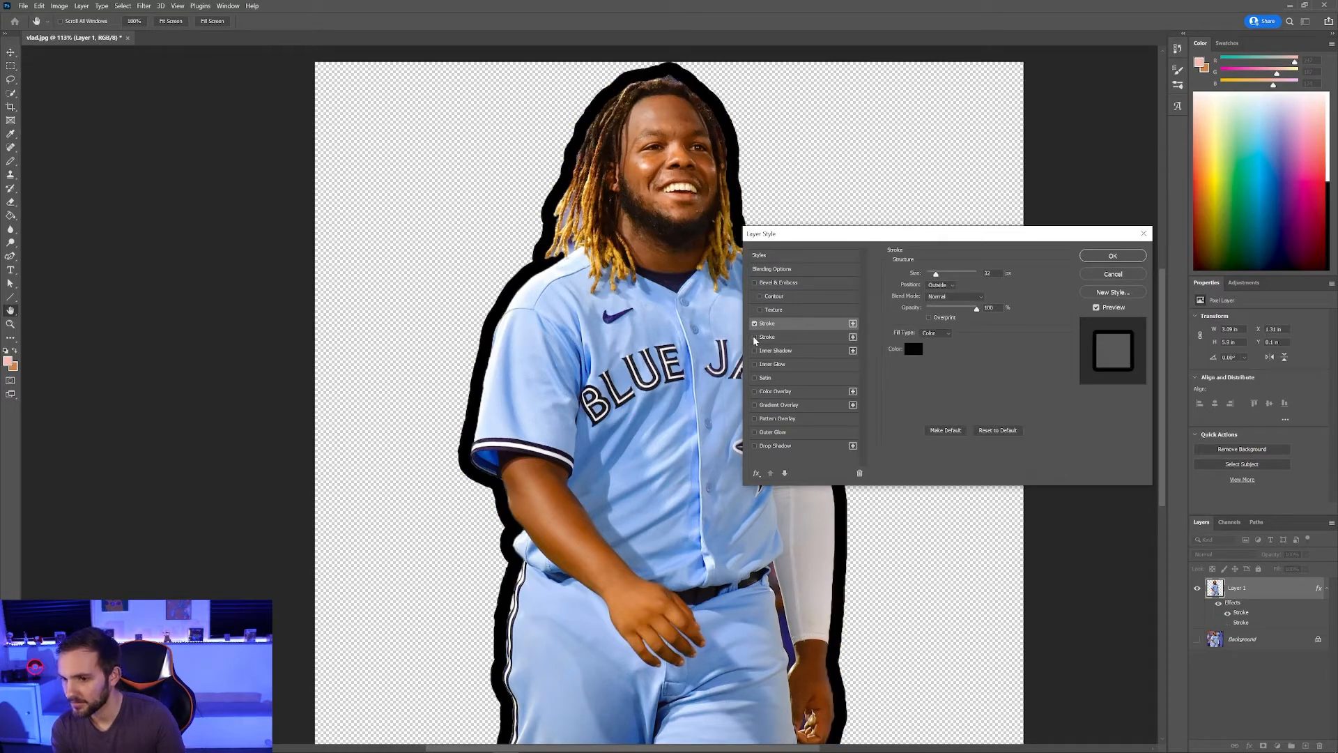
{"action": "left_click", "coordinate": [754, 337]}
{"action": "left_click", "coordinate": [754, 323]}
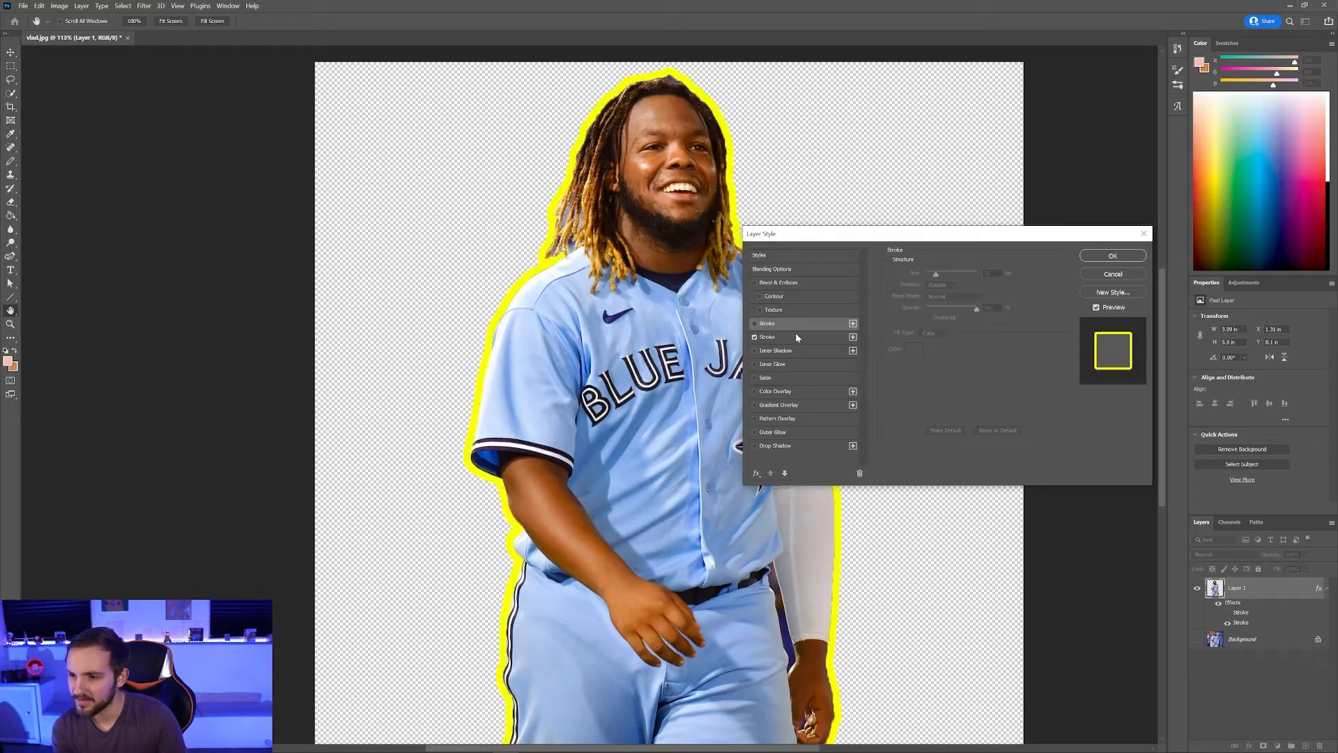
{"action": "left_click", "coordinate": [796, 336]}
{"action": "left_click", "coordinate": [913, 349]}
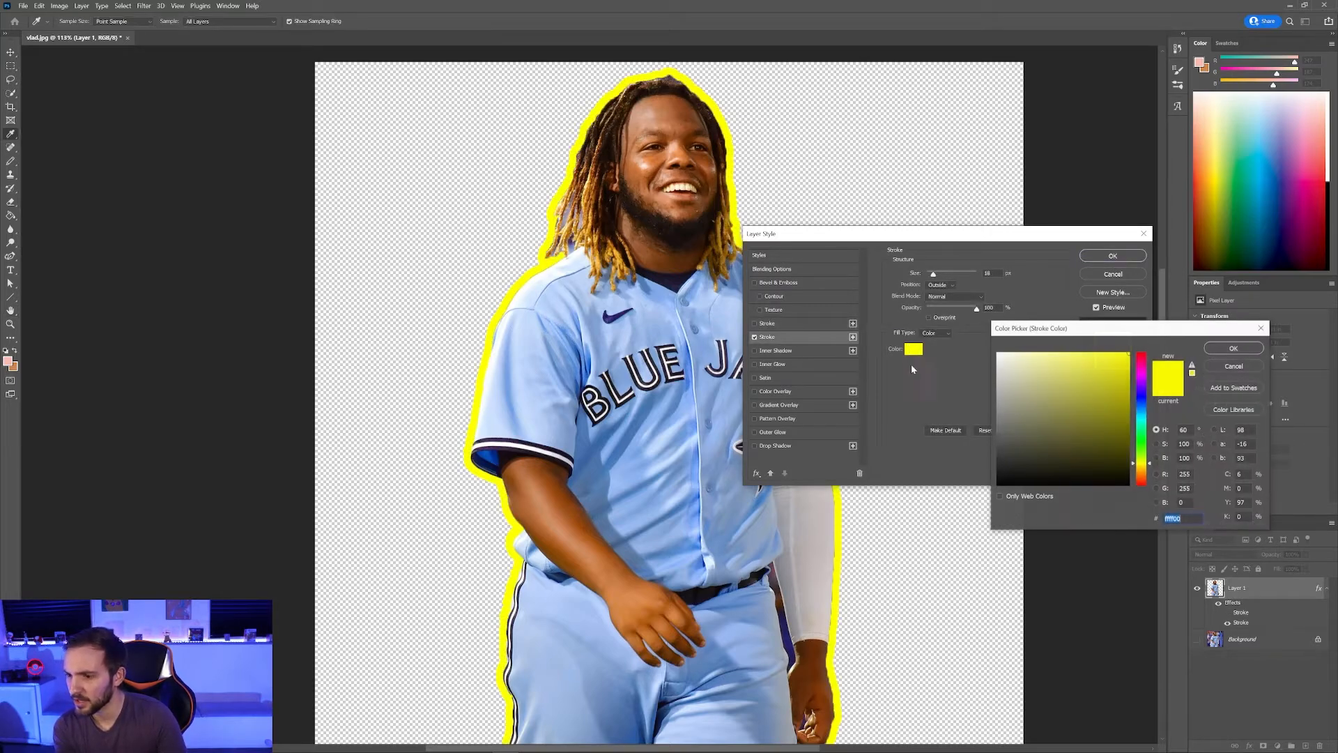
{"action": "left_click", "coordinate": [1261, 328]}
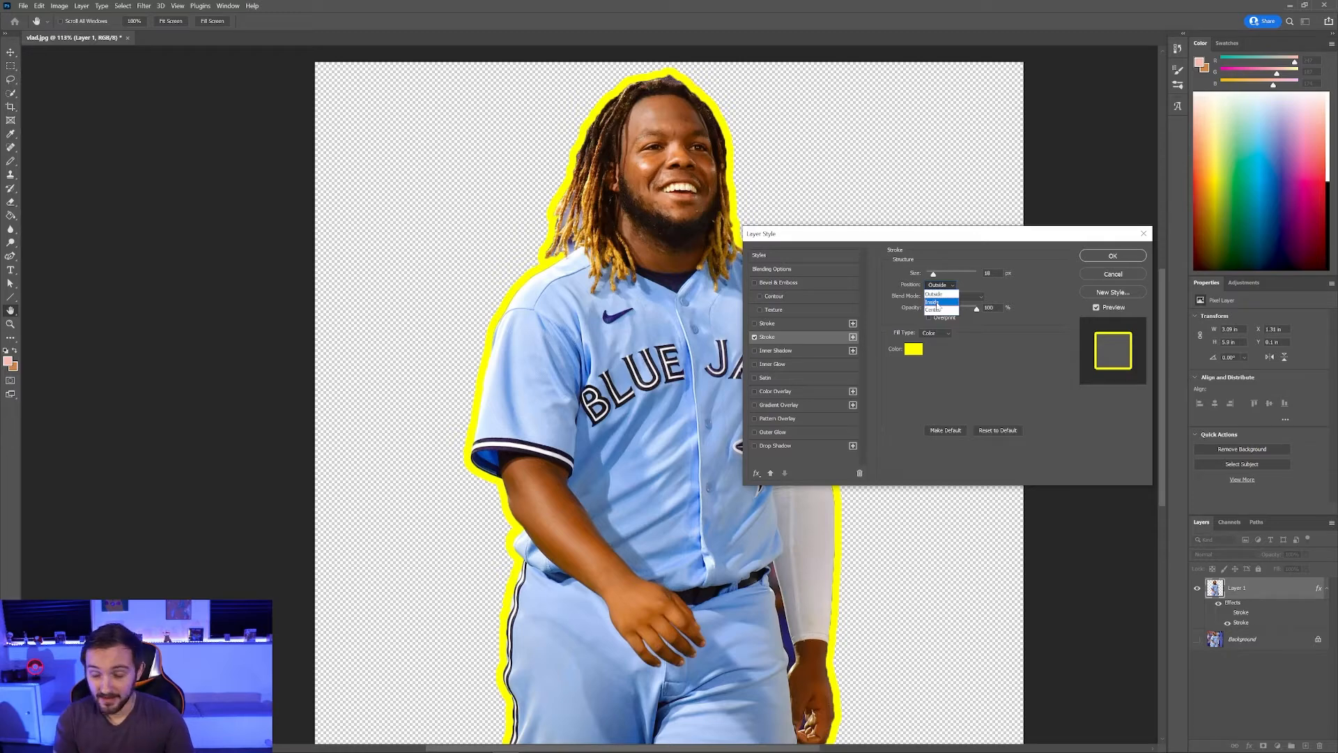
Step: Try Inside and Center positions, then set the yellow stroke Outside at about 43 px
{"action": "left_click", "coordinate": [935, 302]}
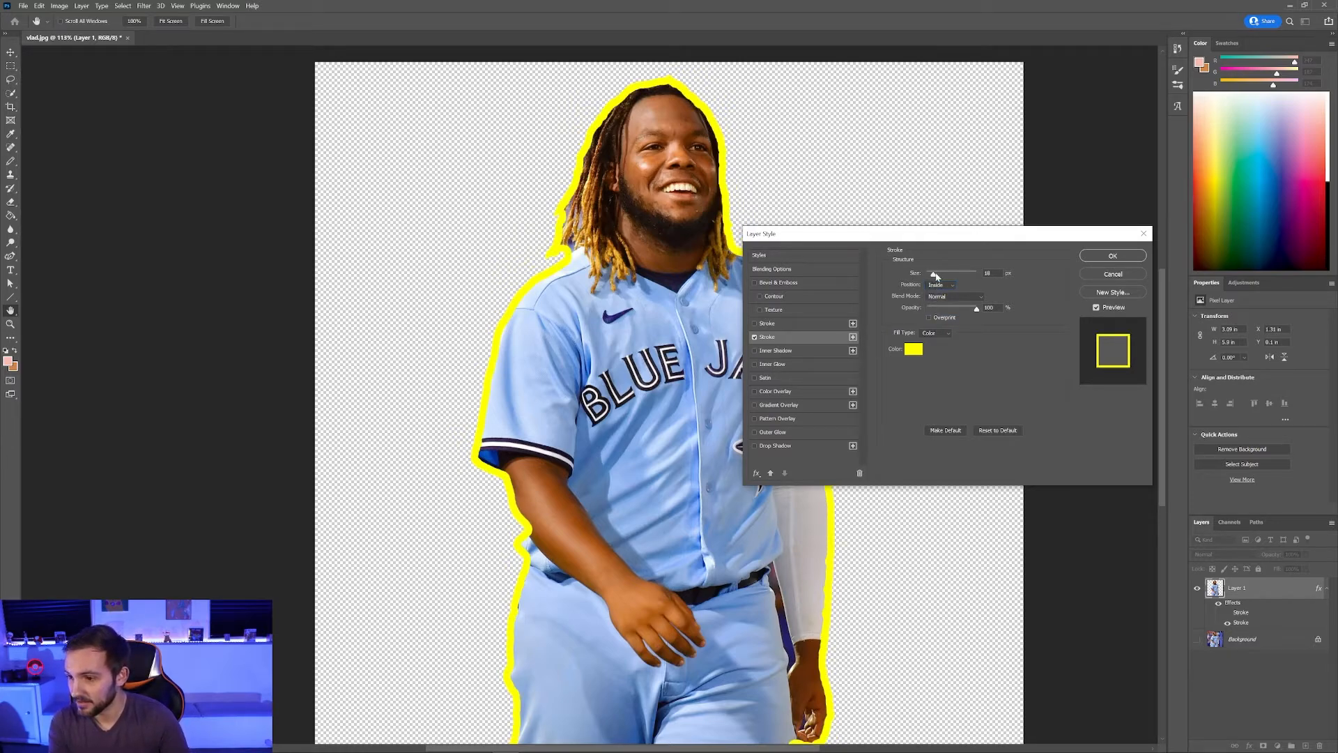
{"action": "mouse_move", "coordinate": [934, 274]}
{"action": "left_mouse_down"}
{"action": "mouse_move", "coordinate": [970, 285]}
{"action": "mouse_move", "coordinate": [927, 275]}
{"action": "left_mouse_up"}
{"action": "left_click", "coordinate": [941, 285]}
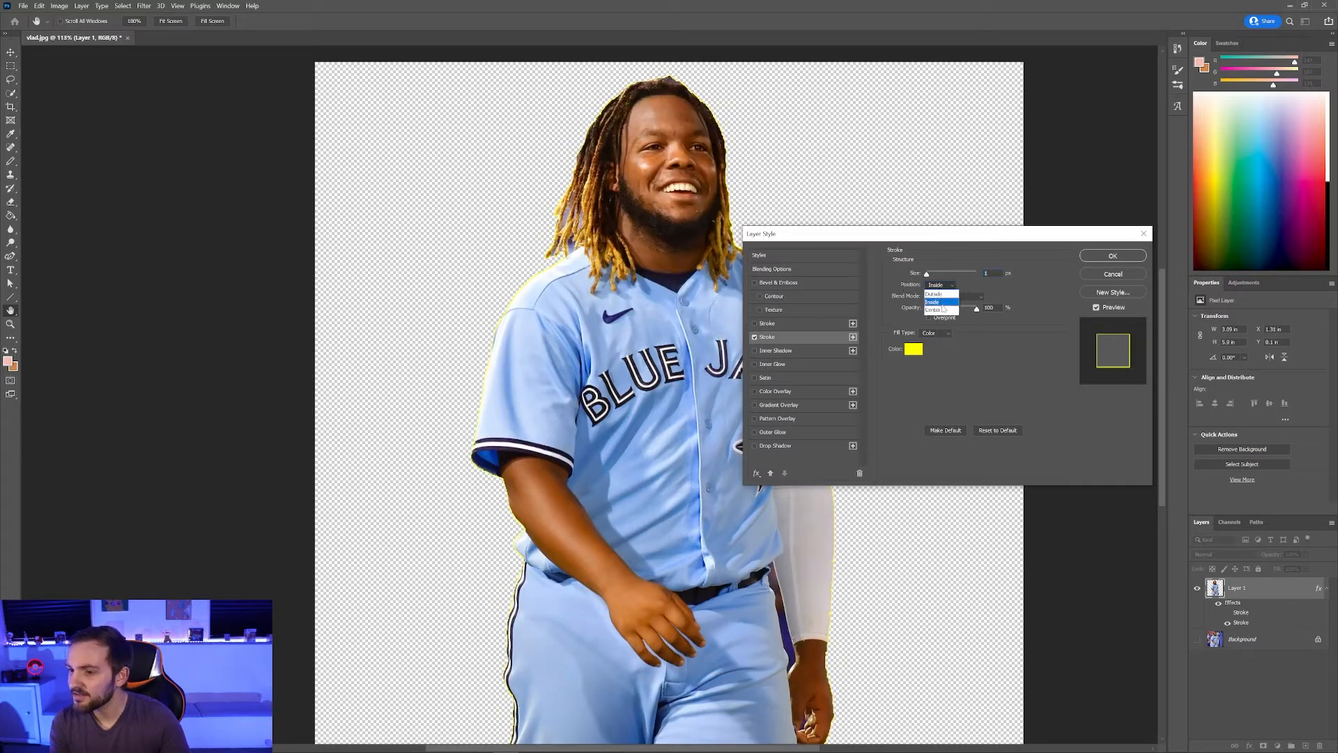
{"action": "left_click", "coordinate": [943, 313]}
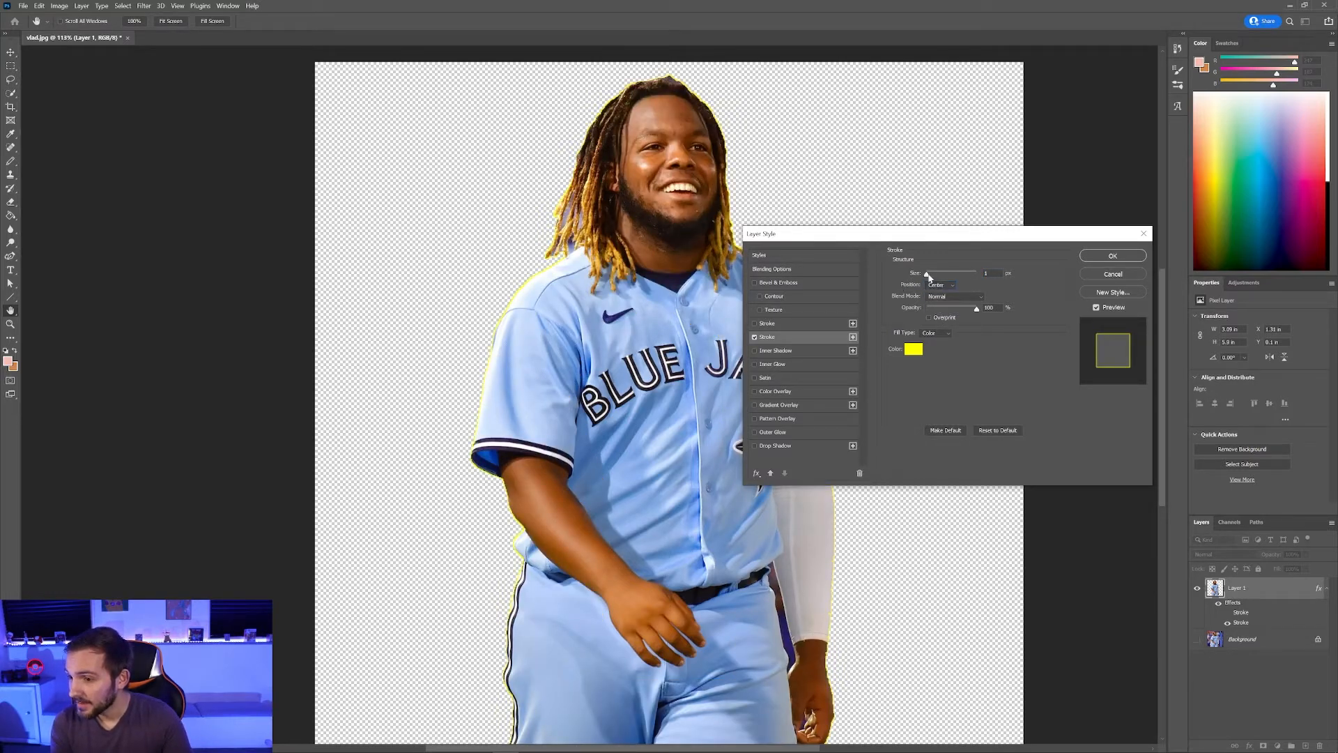
{"action": "left_click_drag", "start_coordinate": [928, 274], "coordinate": [930, 278]}
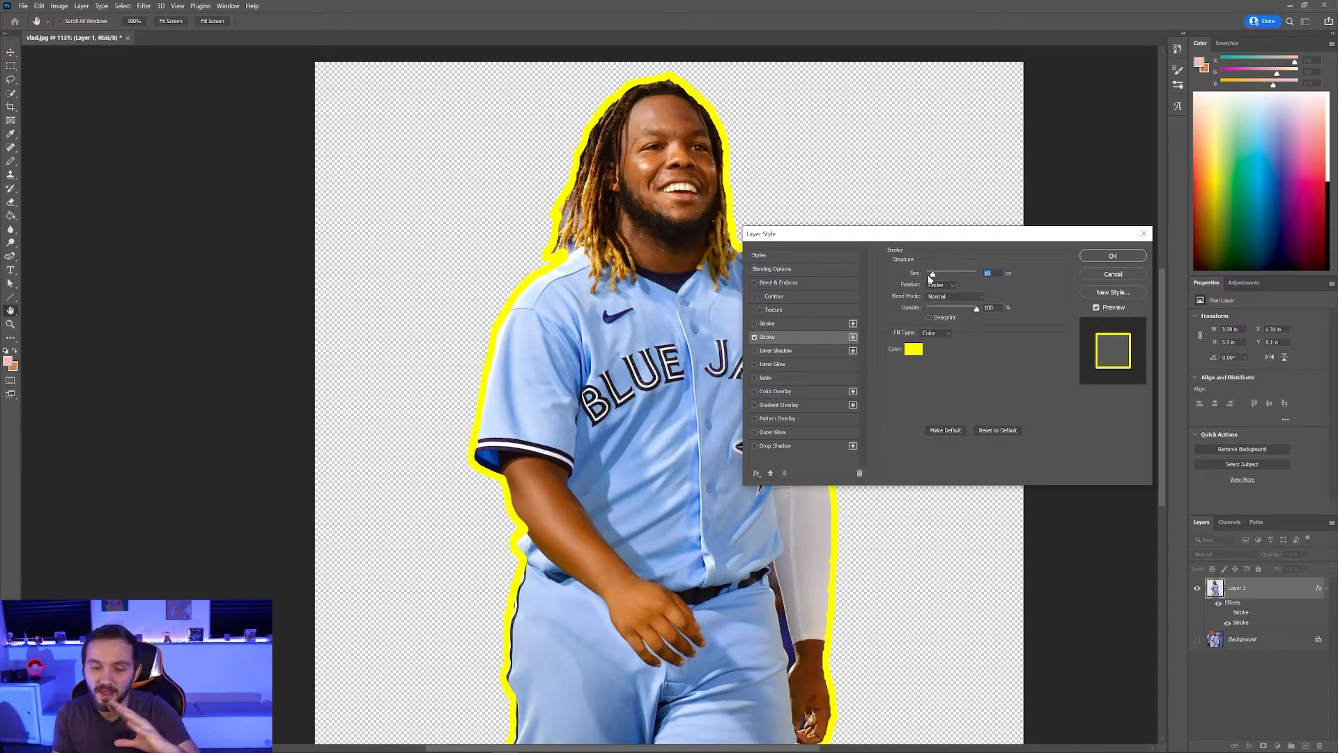
{"action": "left_click", "coordinate": [943, 285]}
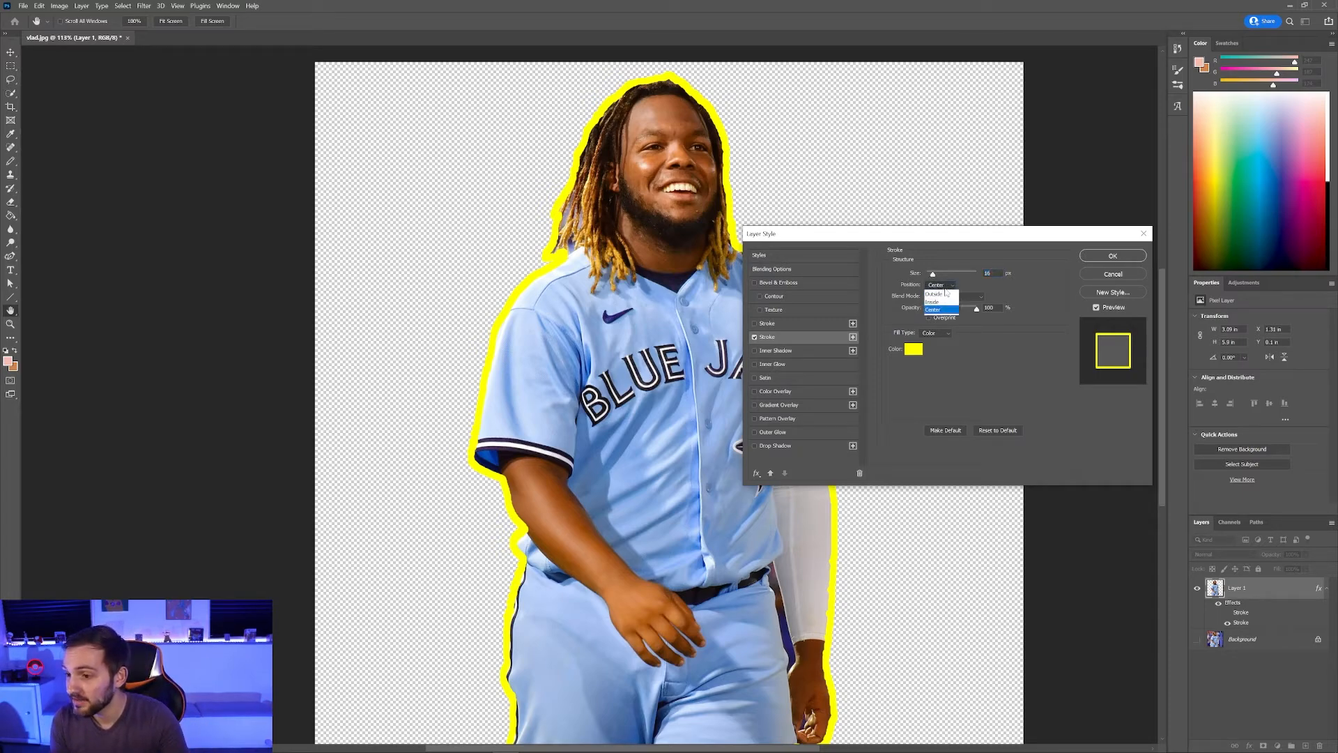
{"action": "left_click", "coordinate": [941, 295]}
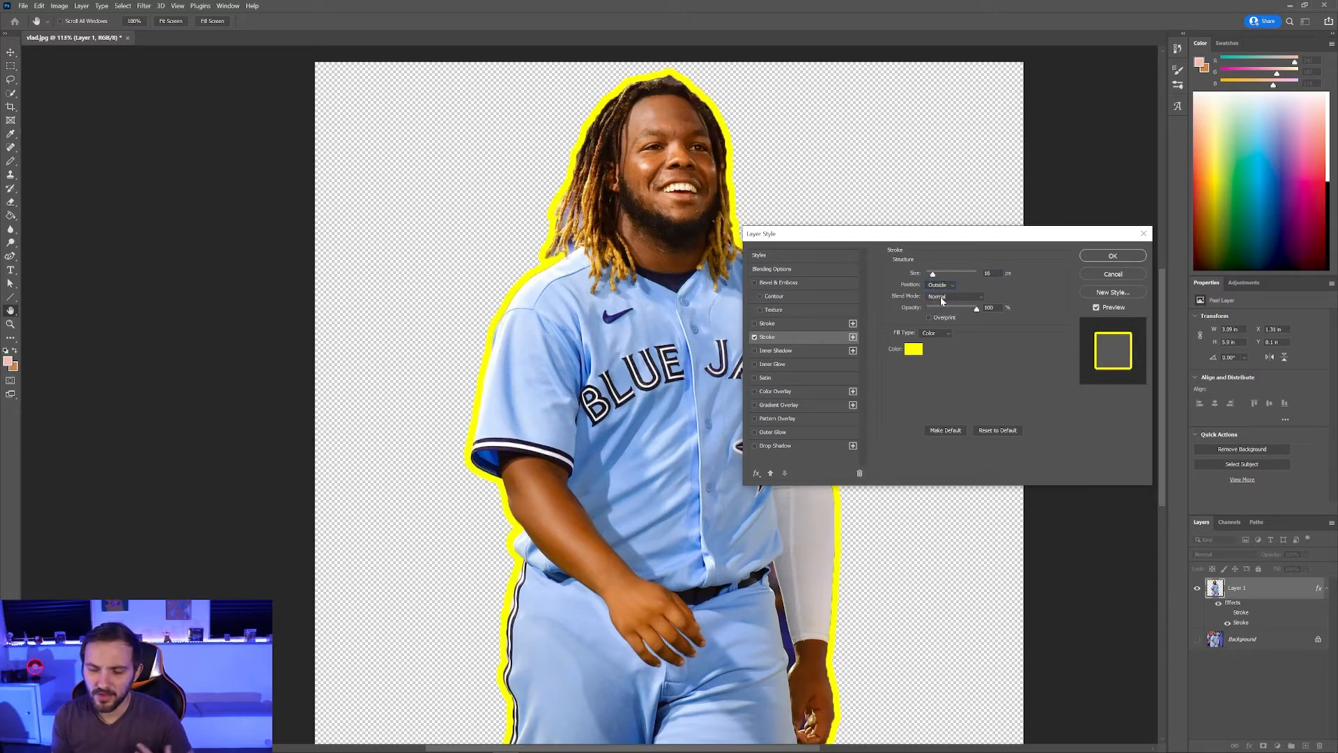
{"action": "left_click", "coordinate": [935, 285]}
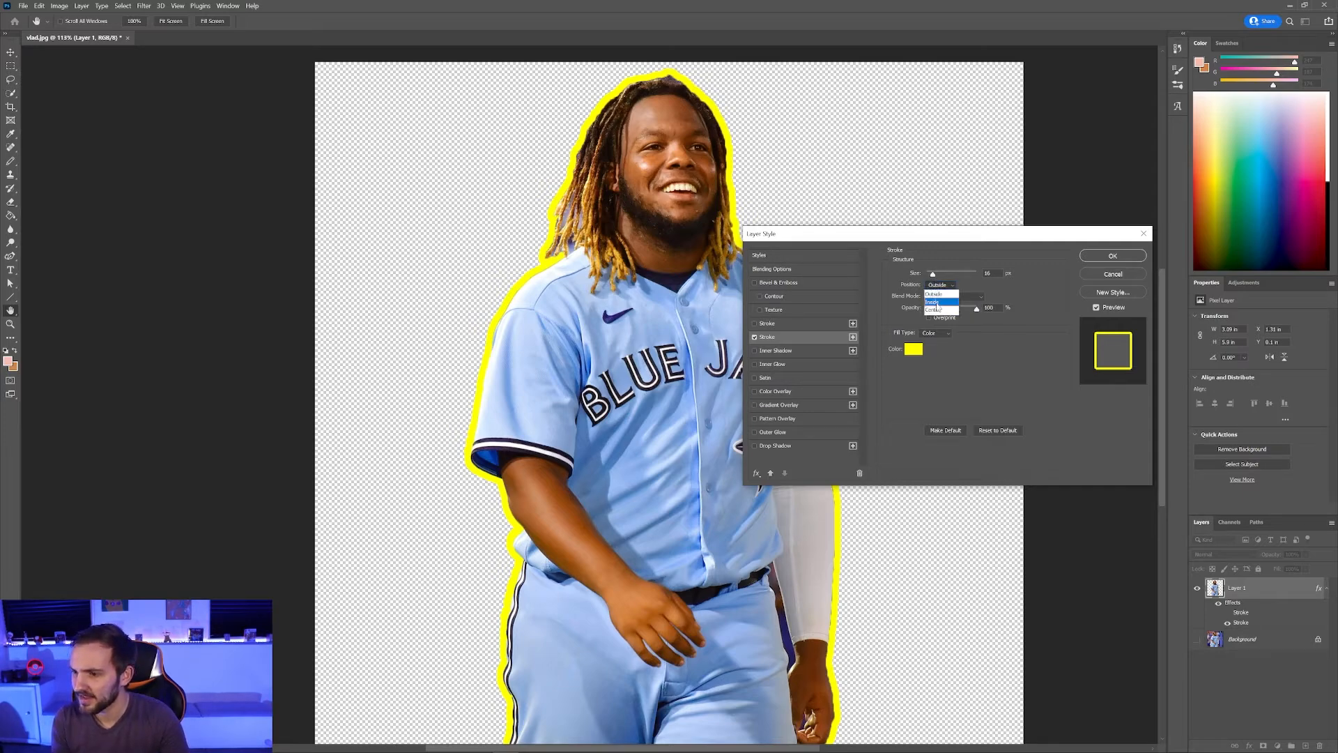
{"action": "left_click", "coordinate": [939, 309]}
{"action": "mouse_move", "coordinate": [933, 274]}
{"action": "left_mouse_down"}
{"action": "mouse_move", "coordinate": [959, 273]}
{"action": "mouse_move", "coordinate": [930, 275]}
{"action": "left_mouse_up"}
{"action": "left_click", "coordinate": [940, 285]}
{"action": "left_click", "coordinate": [941, 293]}
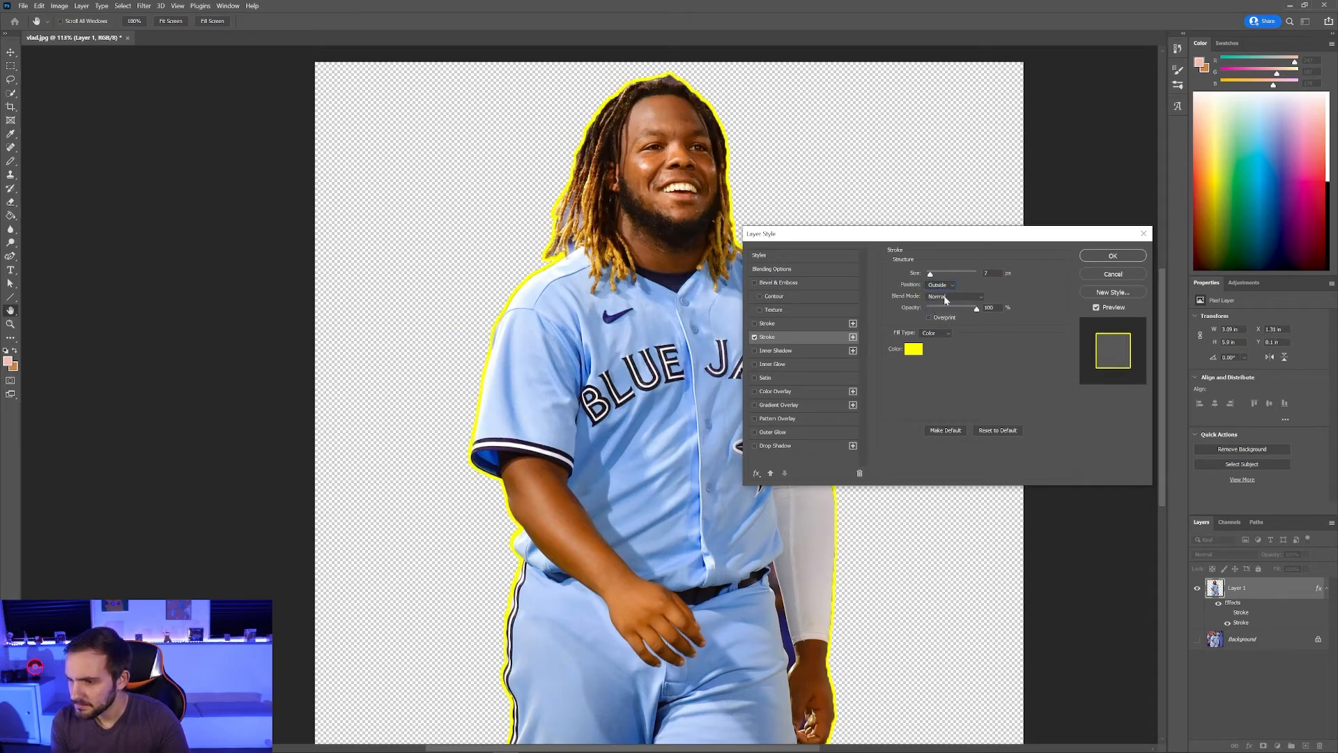
{"action": "left_click_drag", "start_coordinate": [930, 275], "coordinate": [938, 279]}
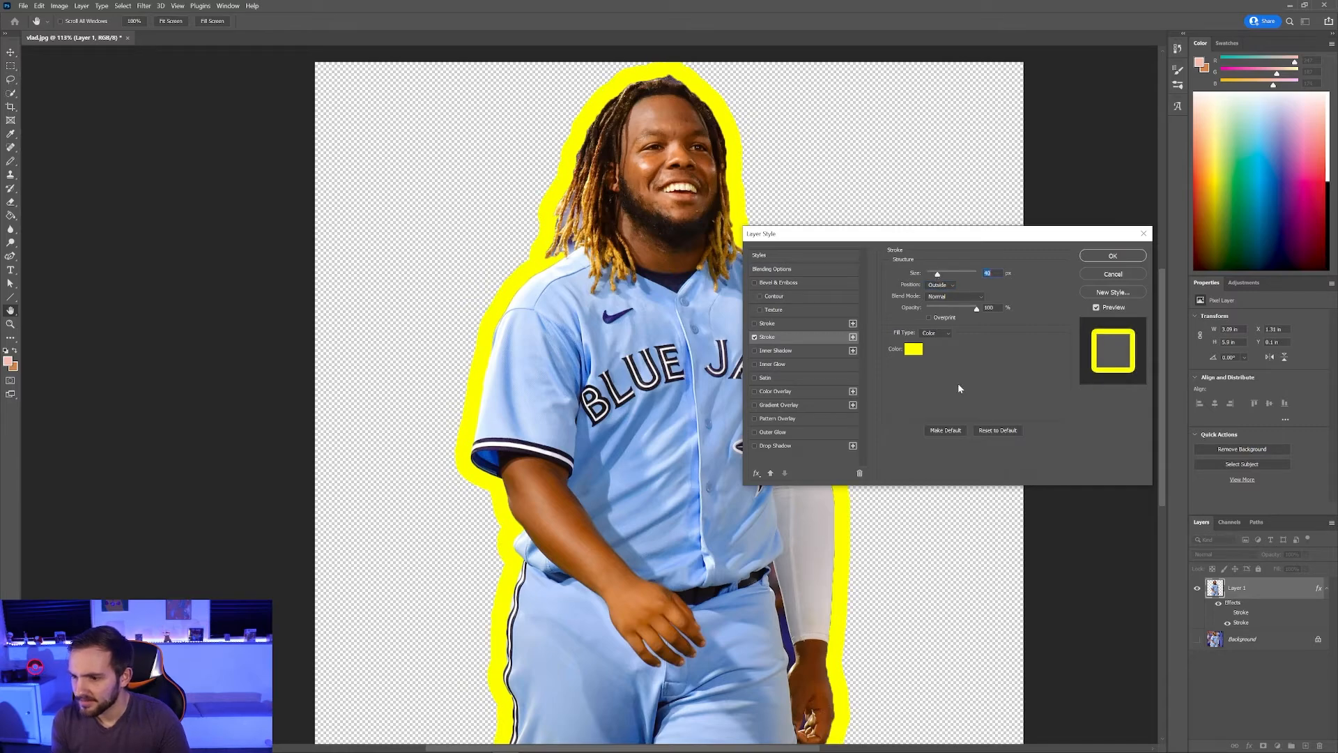
Step: Apply the yellow stroke and make the blurred stadium Background layer visible behind the player
{"action": "left_click", "coordinate": [1086, 257]}
{"action": "key", "text": "e"}
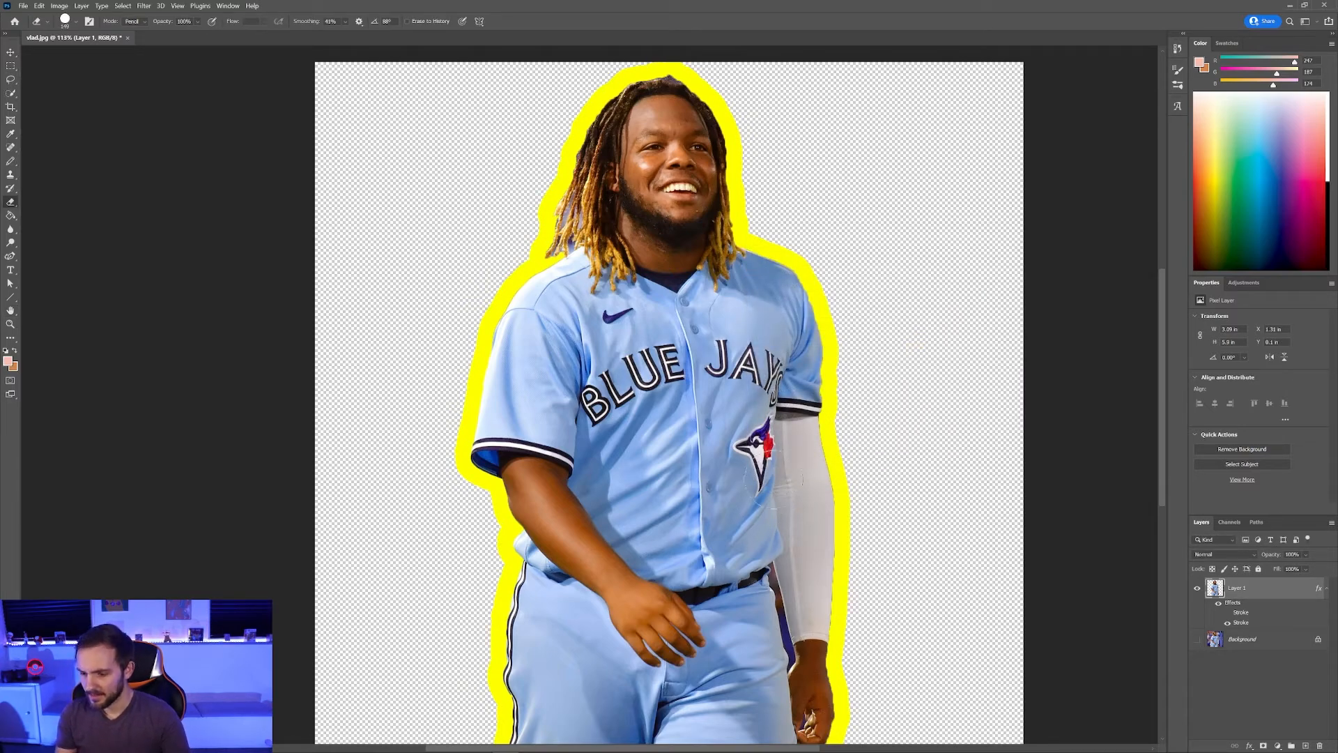
{"action": "scroll", "coordinate": [762, 492], "scroll_direction": "down", "scroll_amount": 4}
{"action": "scroll", "coordinate": [596, 561], "scroll_direction": "up", "scroll_amount": 3}
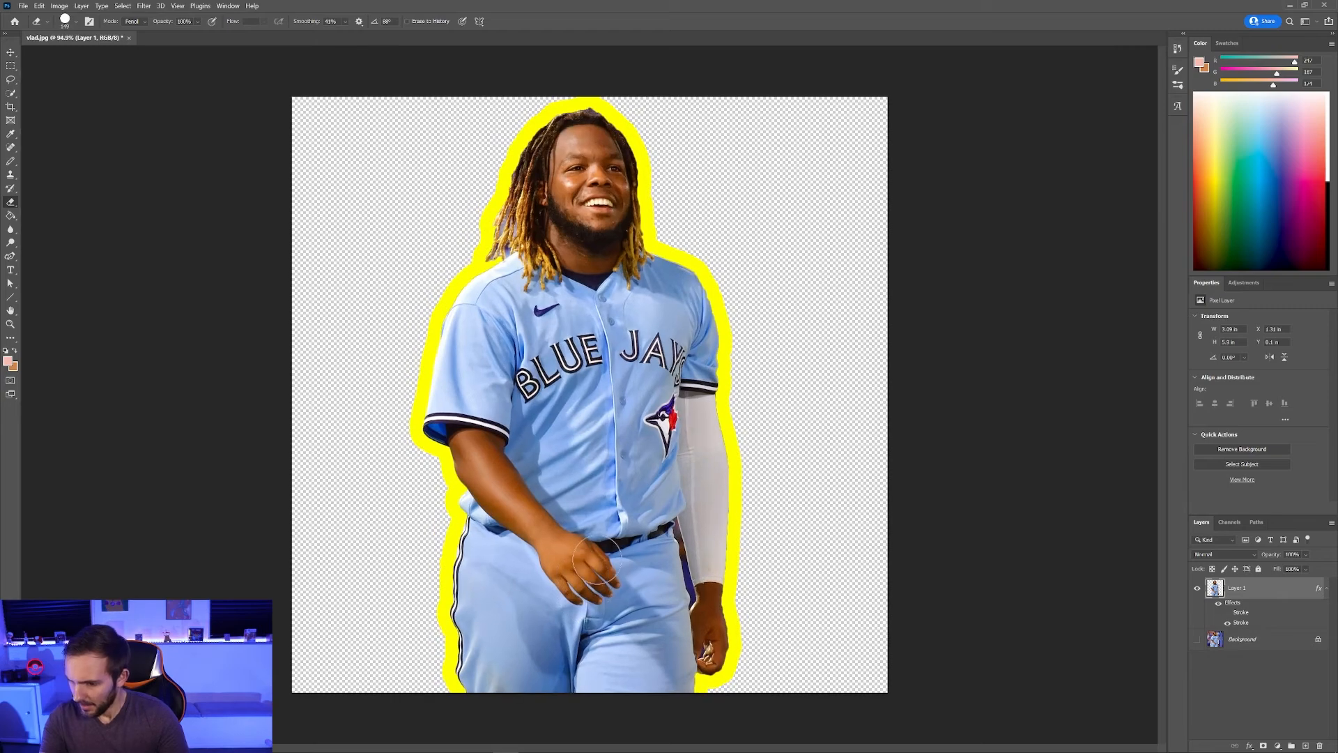
{"action": "left_click", "coordinate": [1197, 640]}
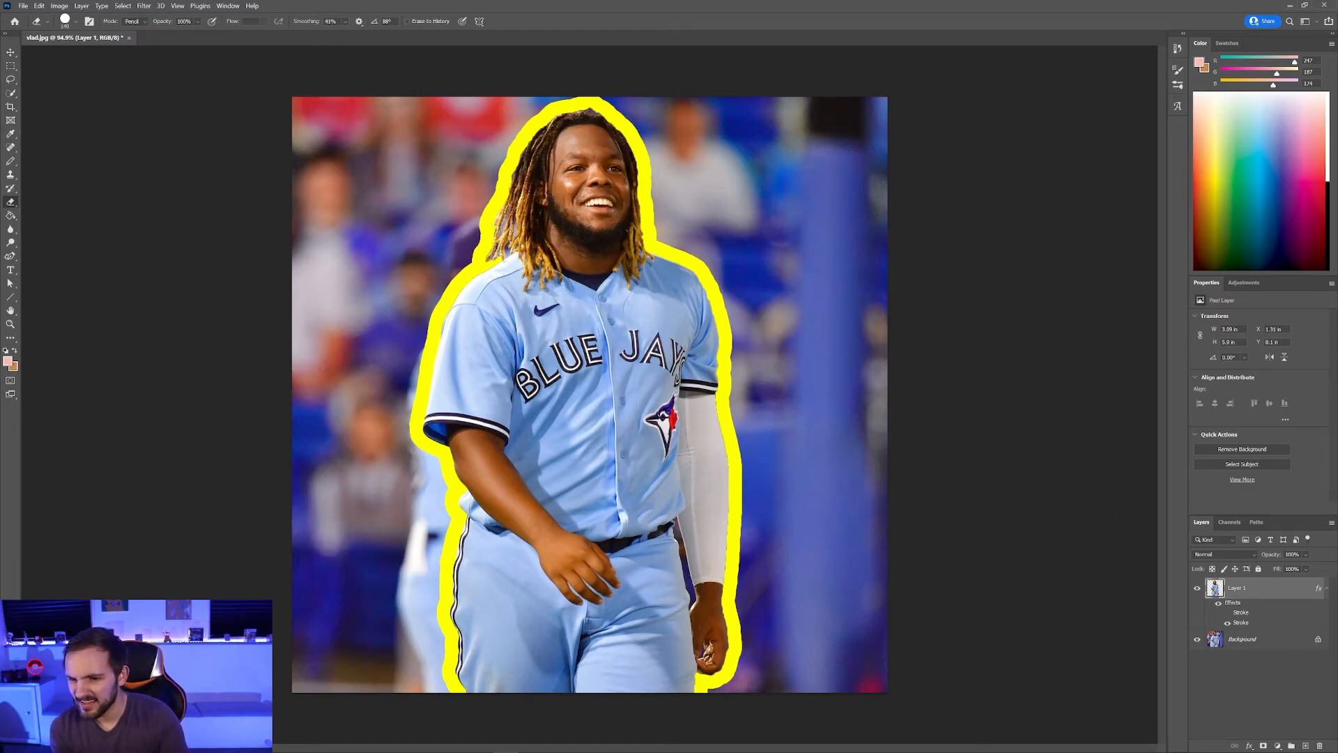
Step: Reopen Layer 1's Stroke style and thin the yellow outline to 21 px
{"action": "right_click", "coordinate": [1255, 591]}
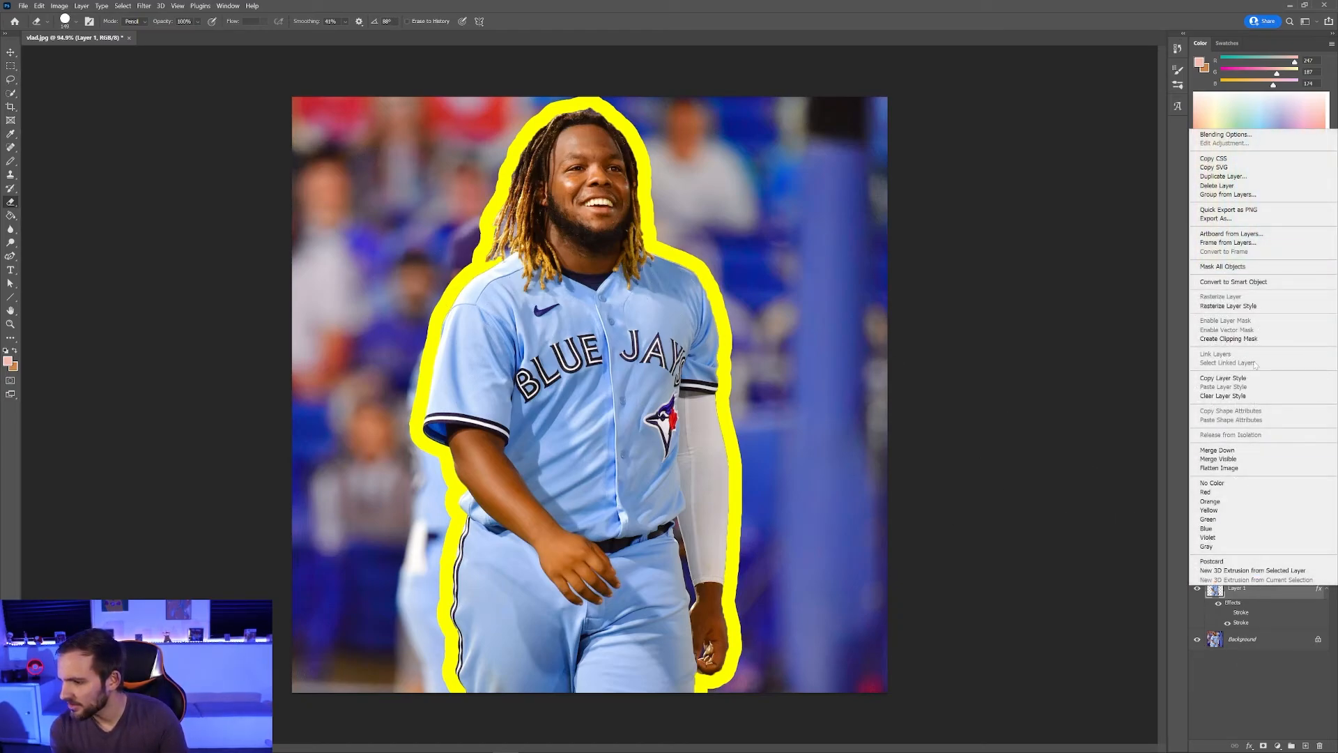
{"action": "left_click", "coordinate": [1246, 136]}
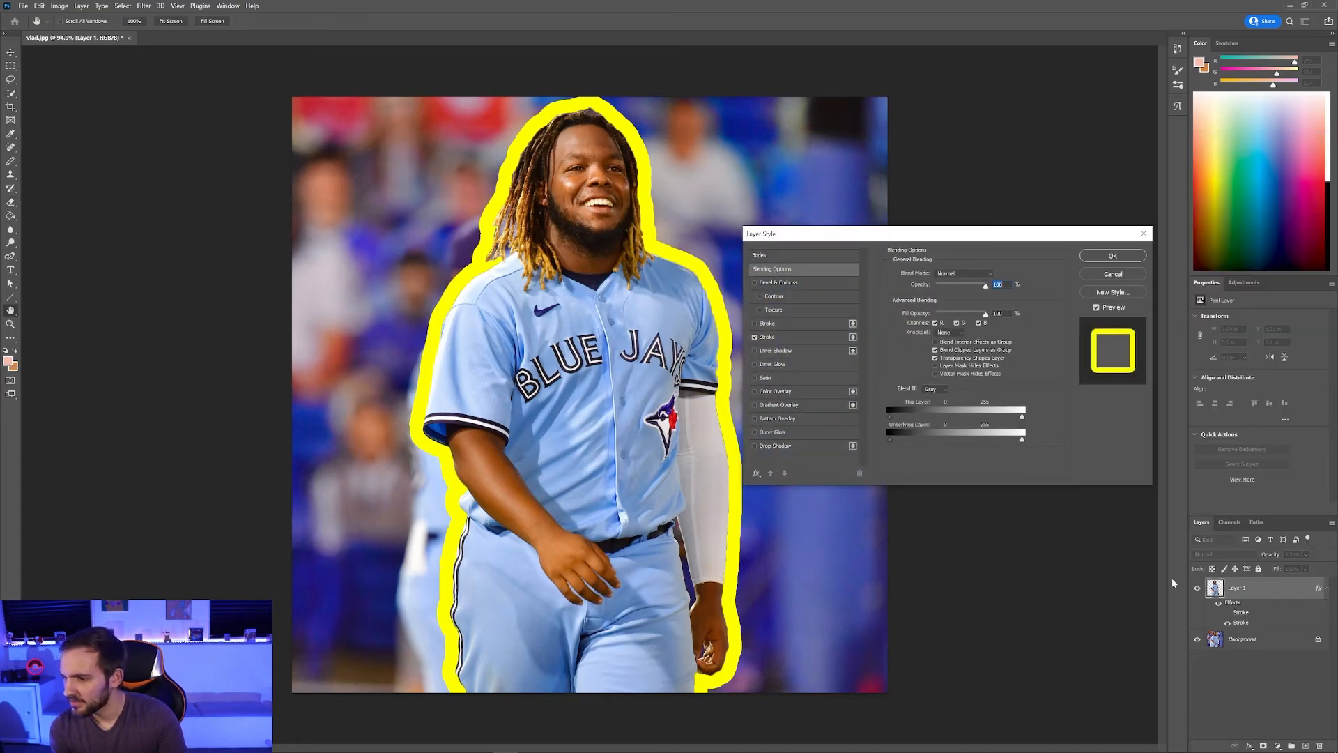
{"action": "left_click", "coordinate": [813, 340]}
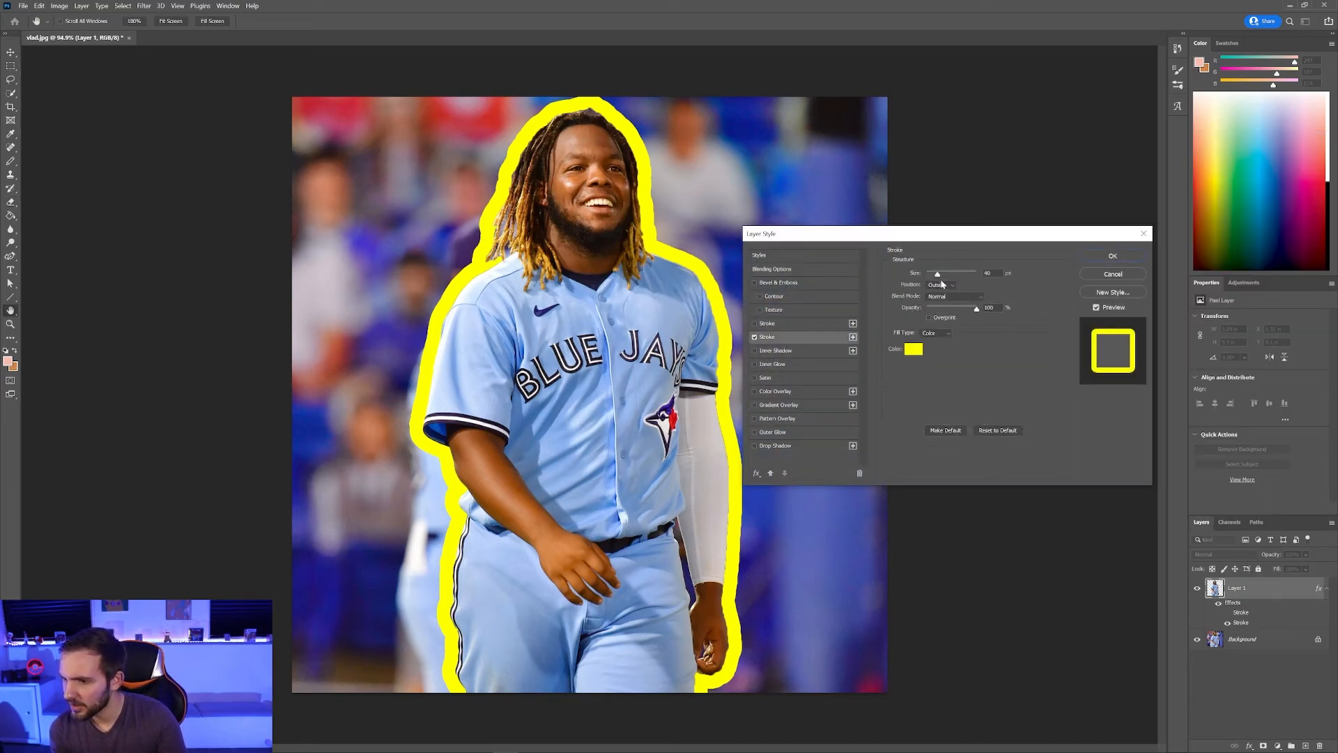
{"action": "left_click_drag", "start_coordinate": [939, 277], "coordinate": [936, 278]}
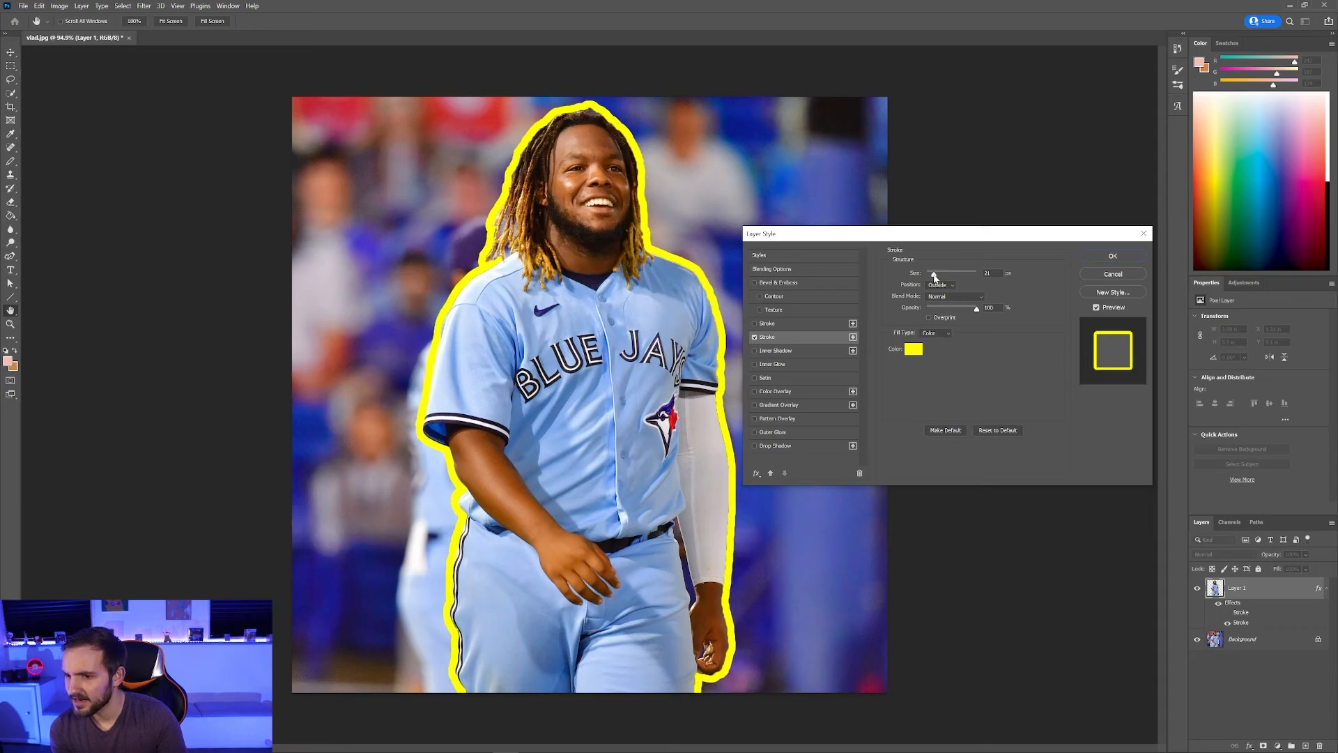
{"action": "key", "text": "e"}
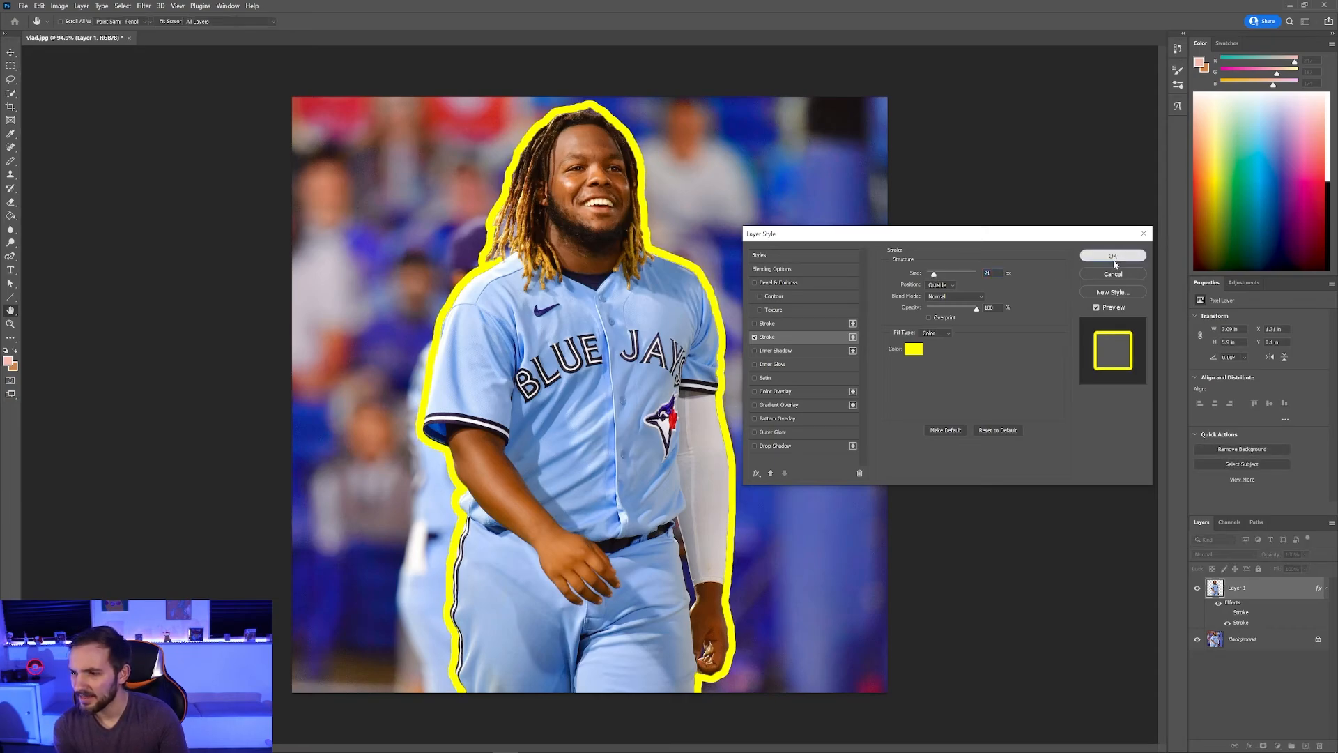
{"action": "left_click", "coordinate": [1112, 255]}
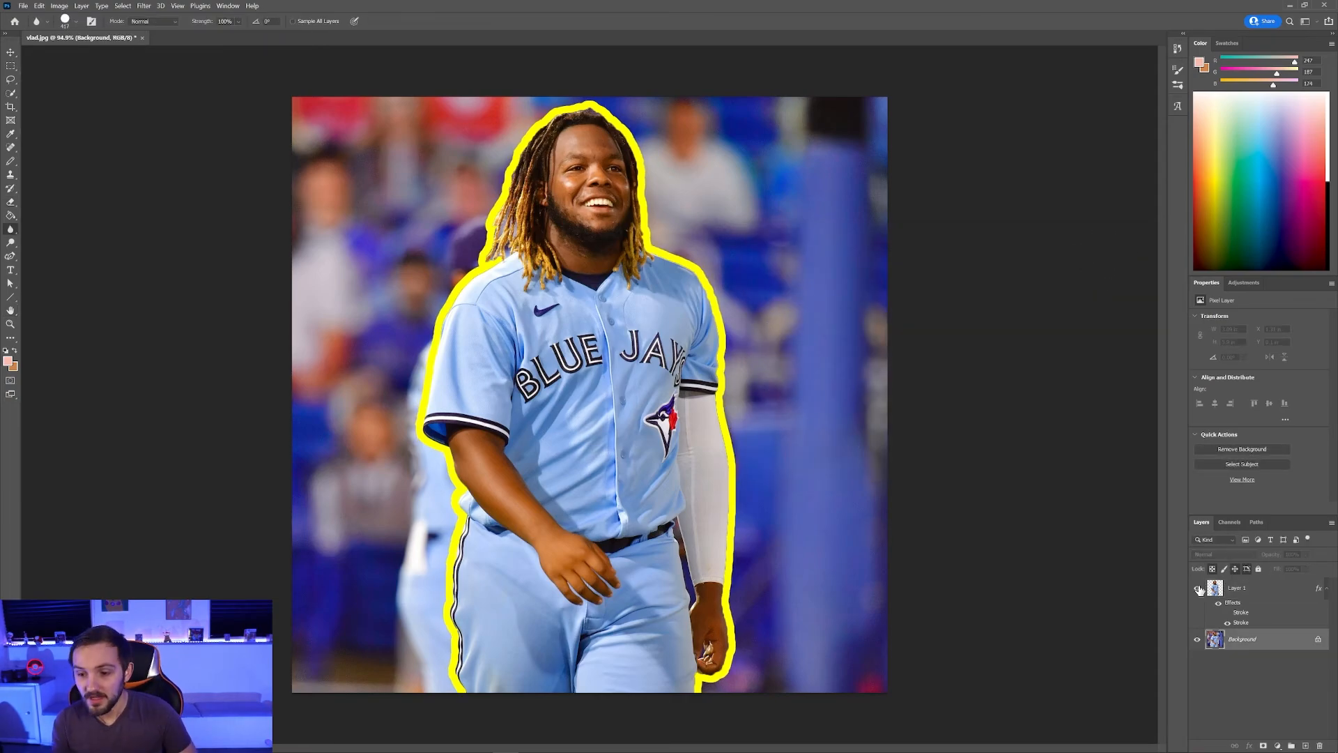